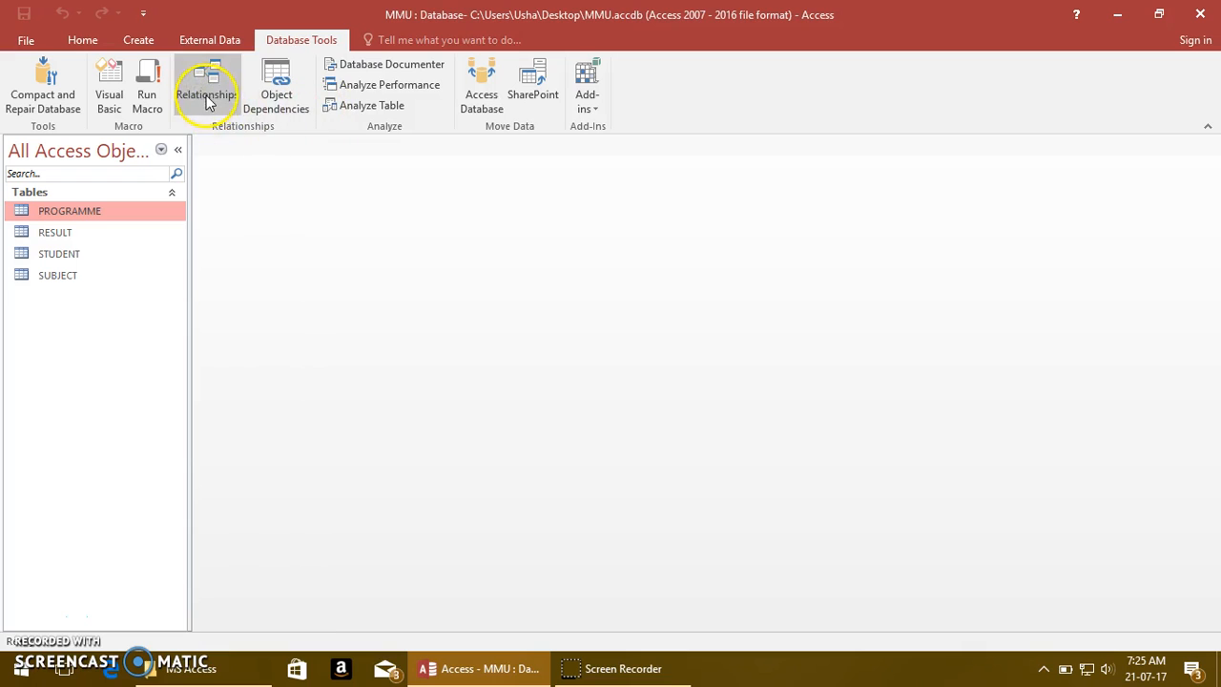
Review the relationships between the PROGRAMME, STUDENT, RESULT and SUBJECT tables and close the relationships view
click(206, 95)
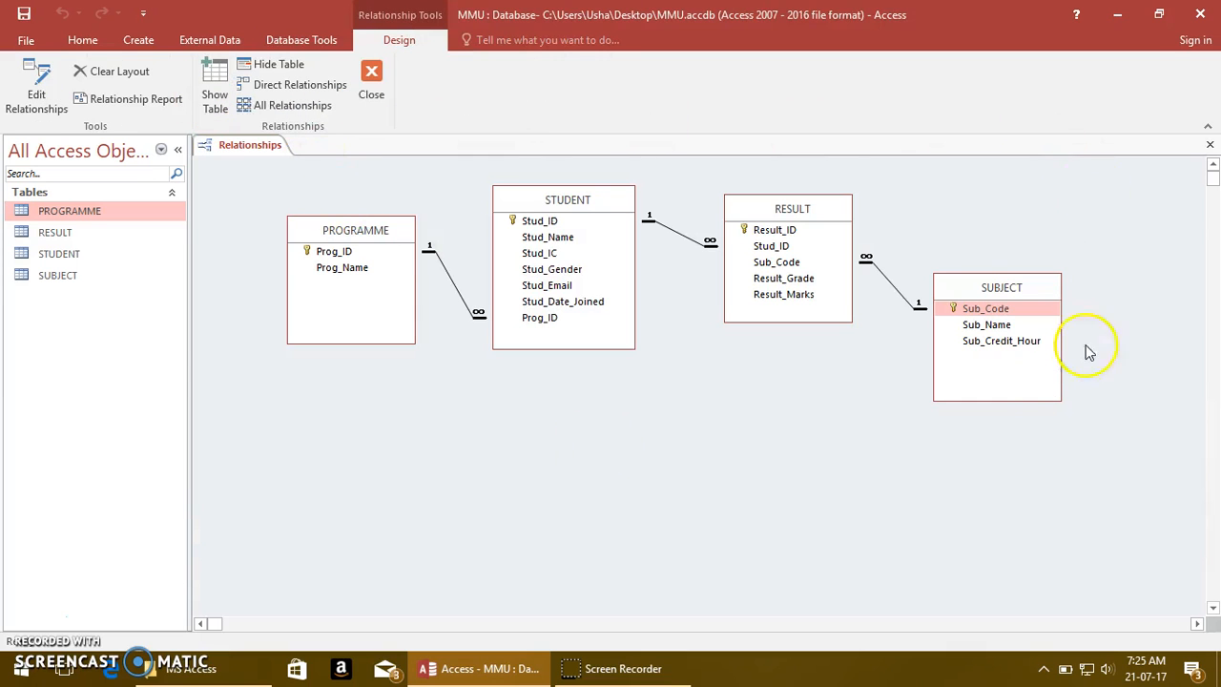
click(1212, 148)
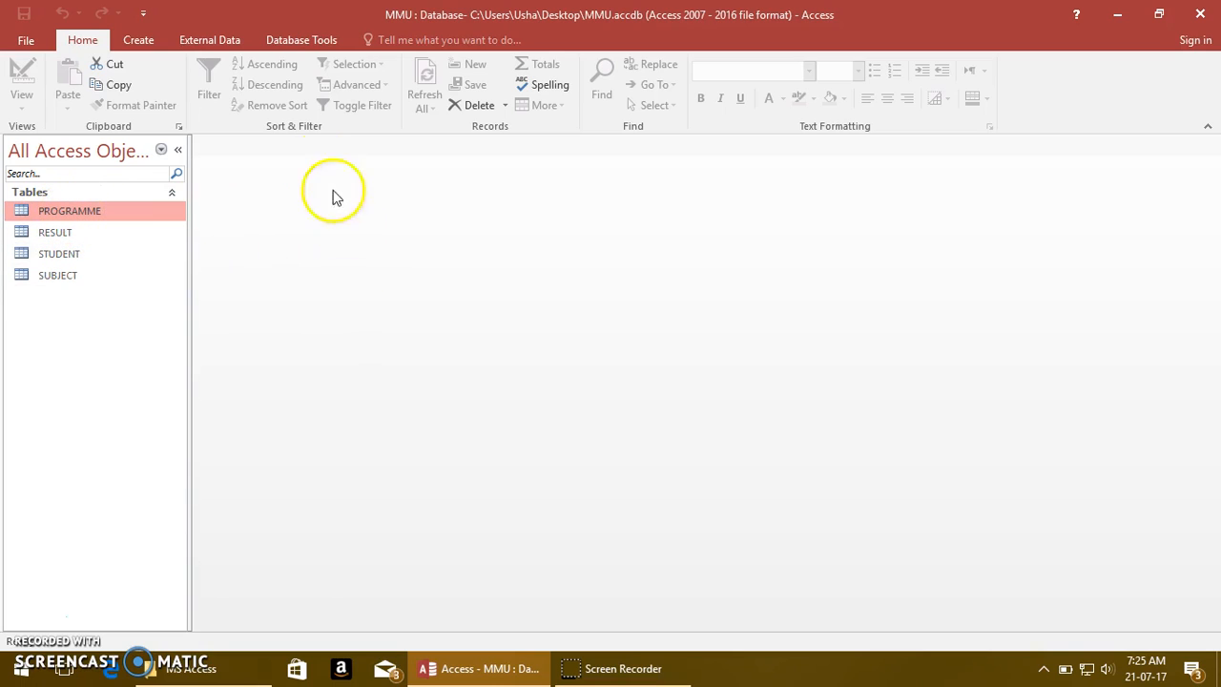
Start the Form Wizard on the PROGRAMME table and include both Prog_ID and Prog_Name in the form
click(137, 44)
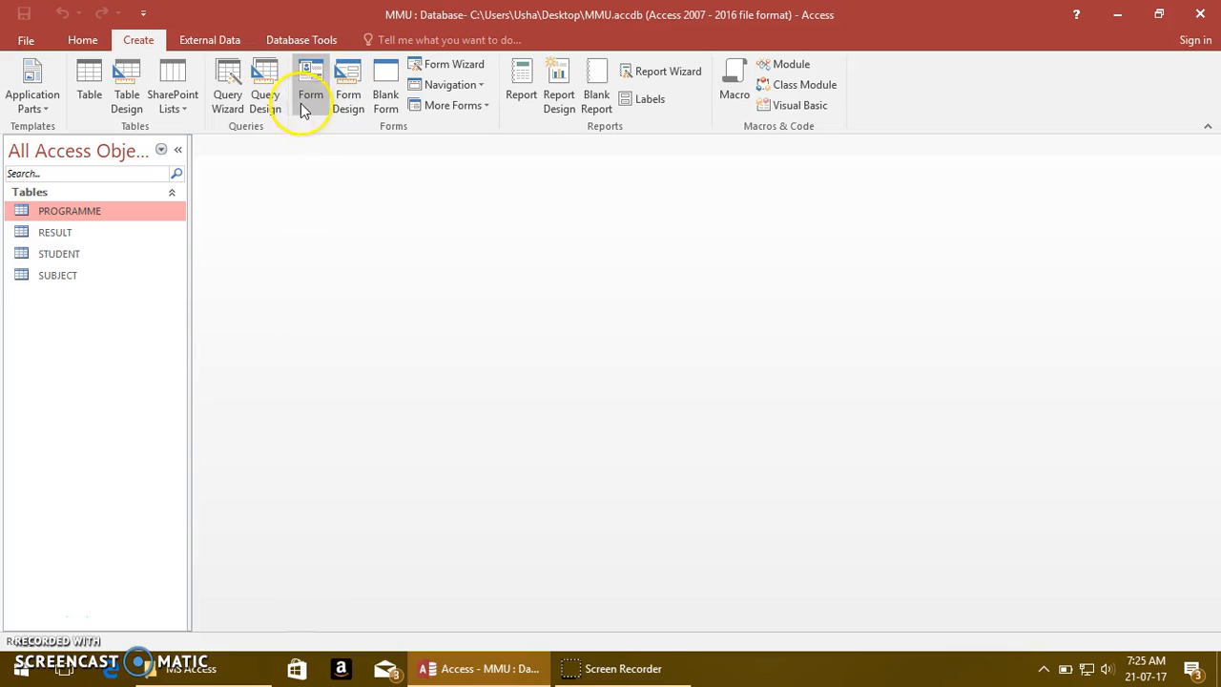
click(439, 68)
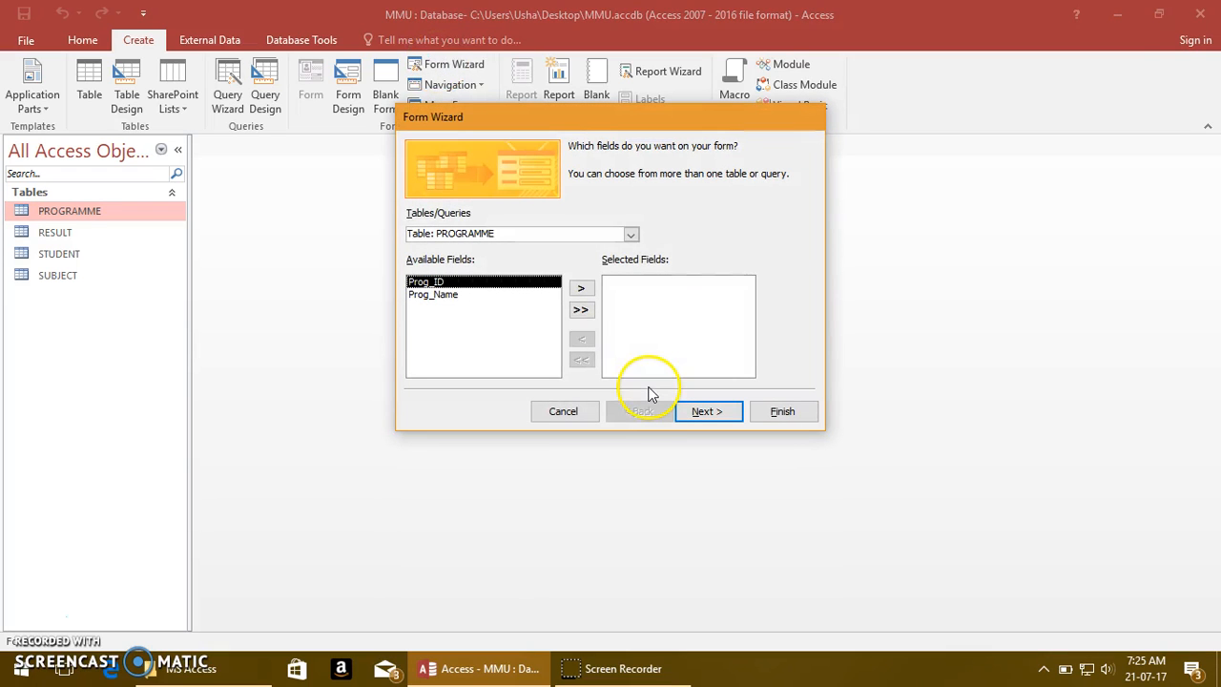
click(630, 235)
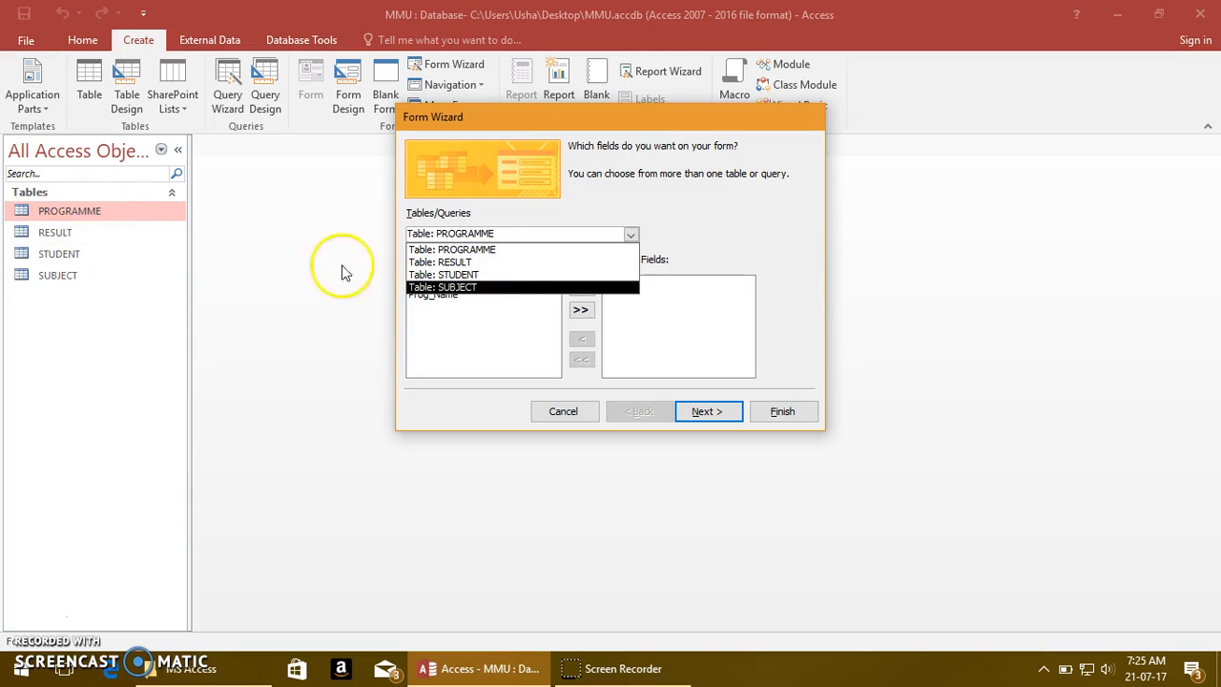
click(488, 250)
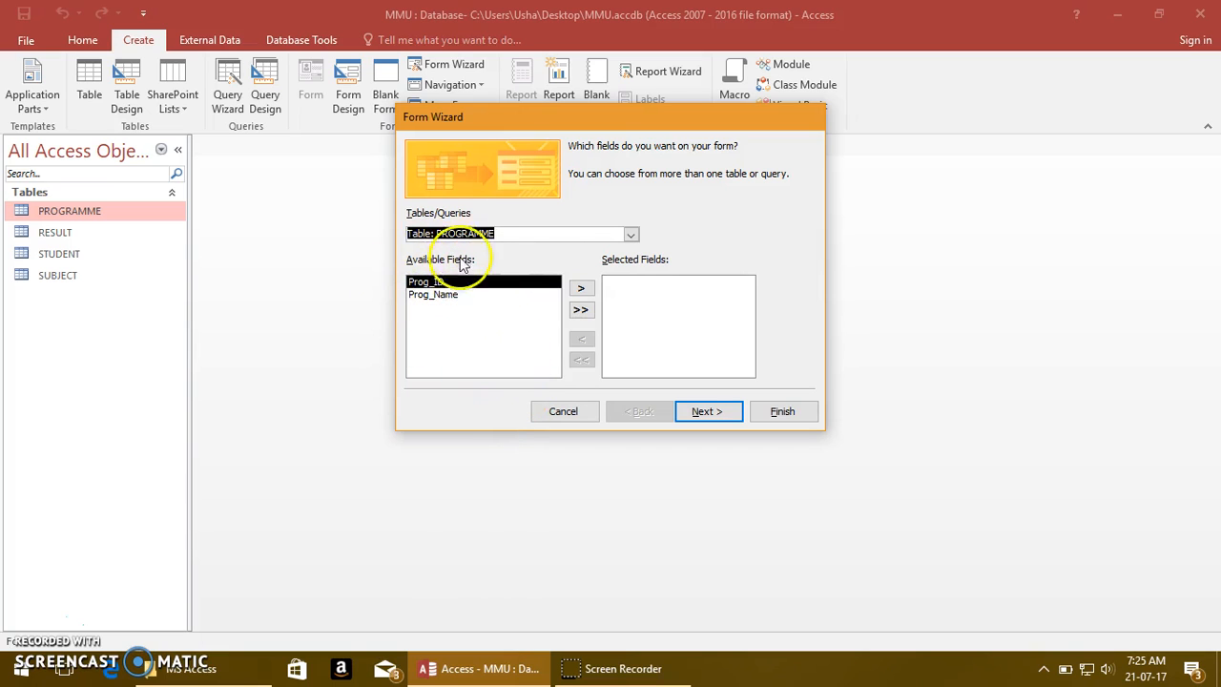
click(580, 309)
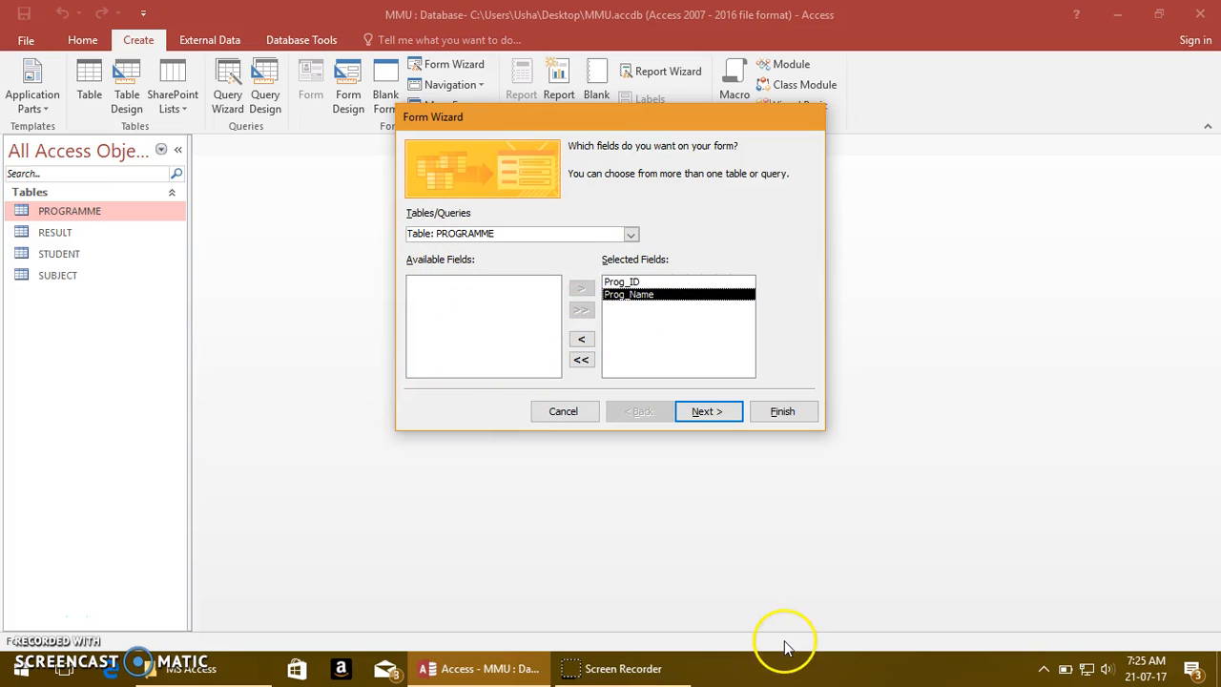
Keep the Columnar layout, title the form frmPROGRAMME and finish the wizard with the form opened for viewing
click(692, 422)
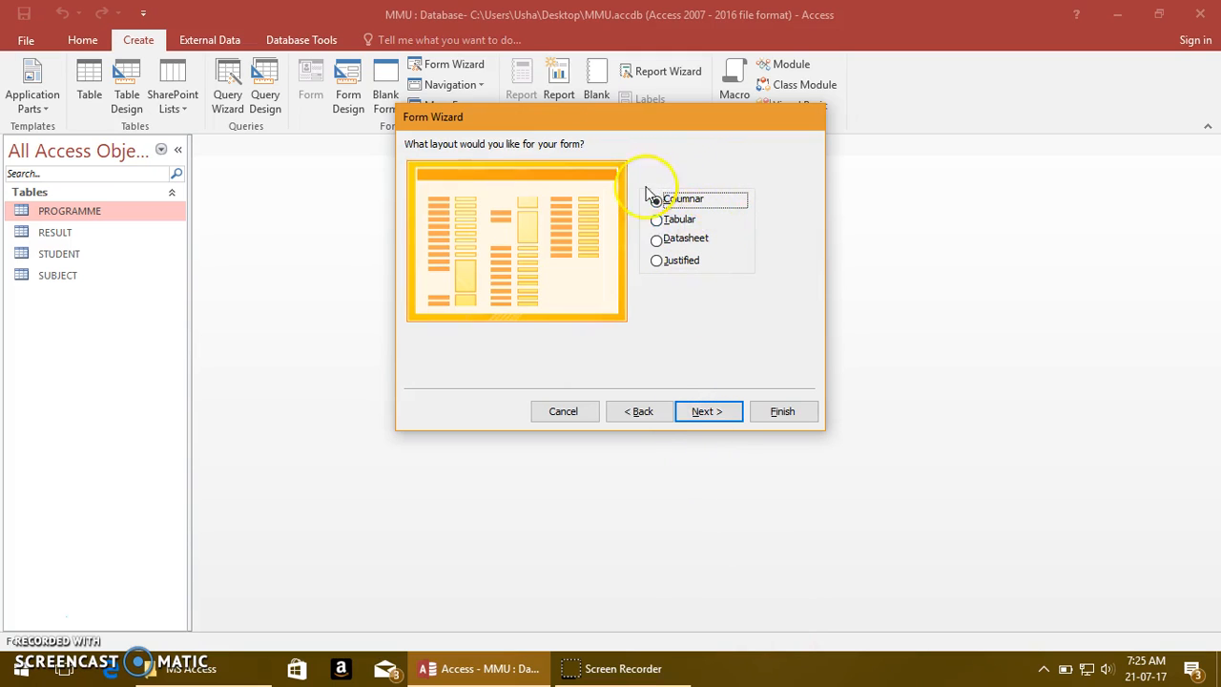
click(722, 418)
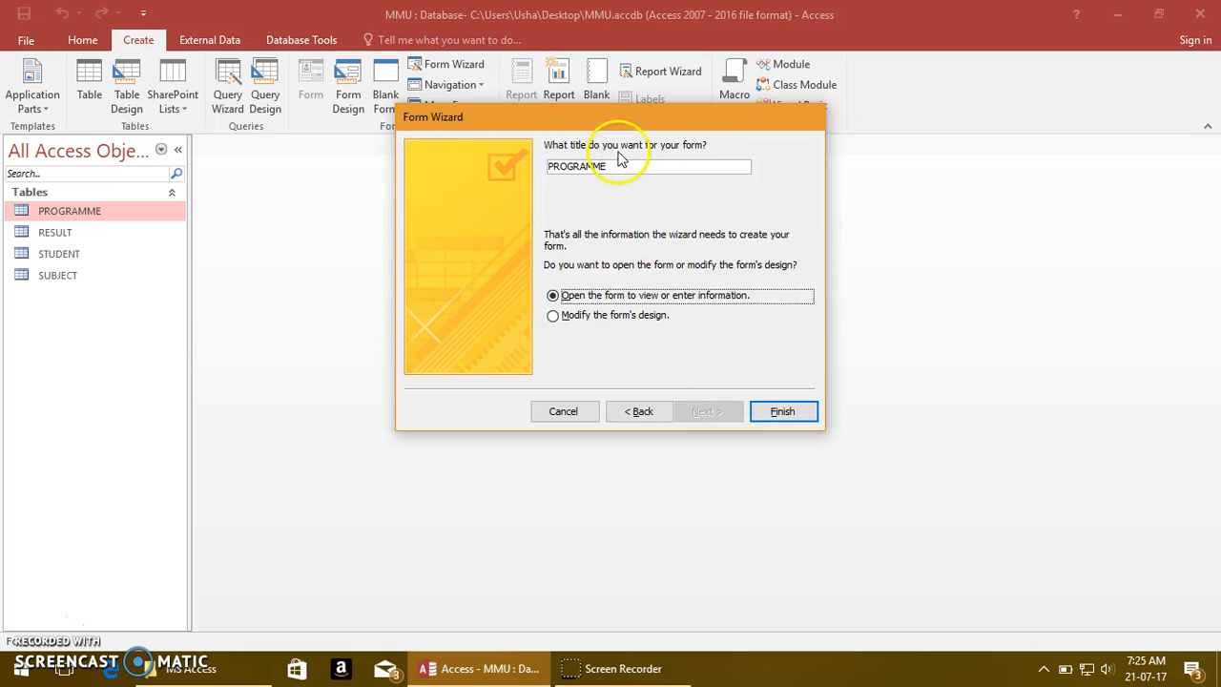
click(551, 167)
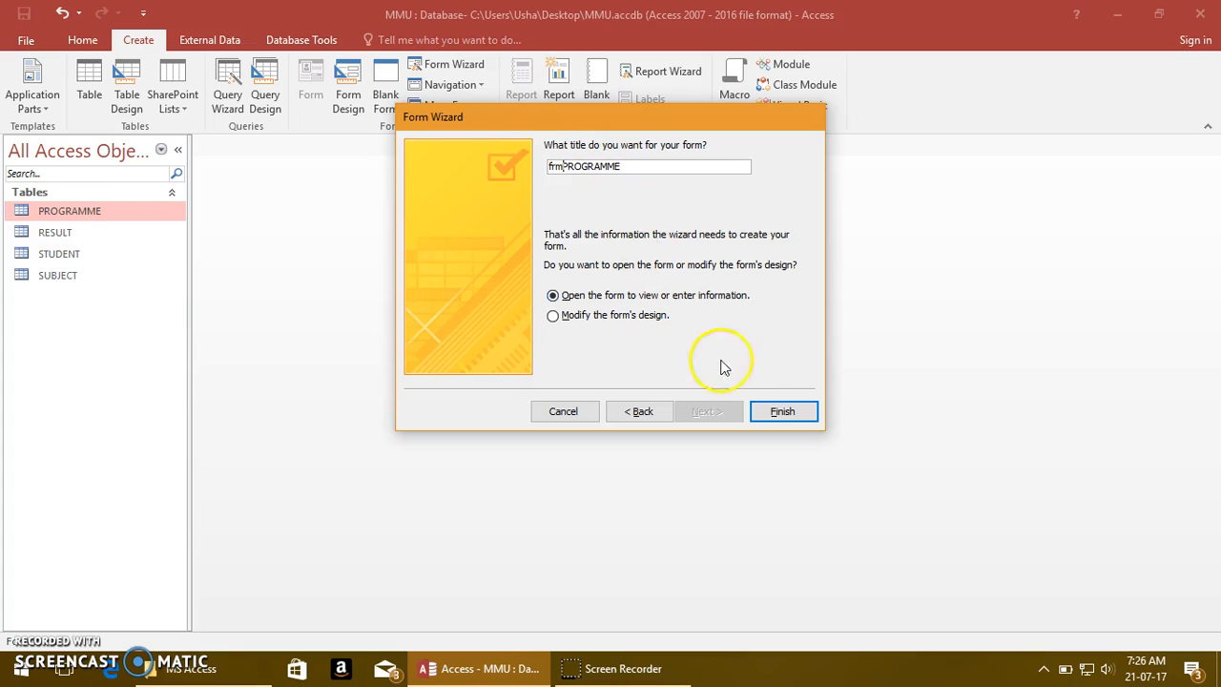
click(781, 411)
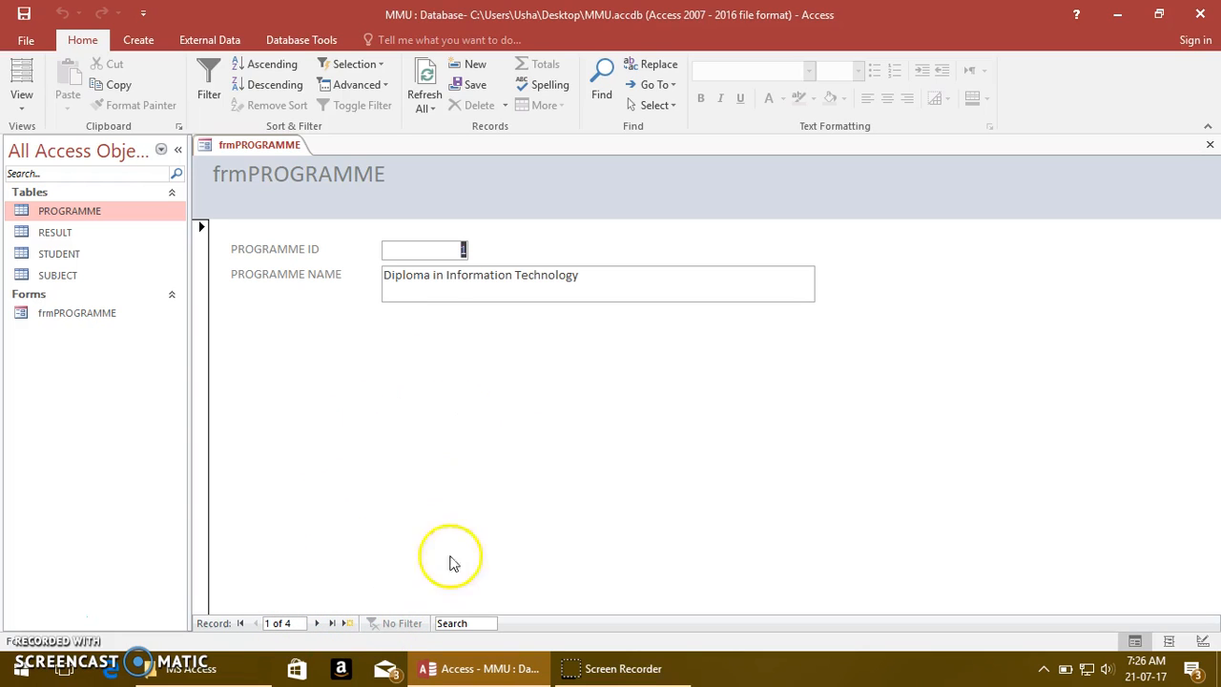
Open the form in Design View and shift its title label within the Form Header to start at about 1.5 on the ruler
click(348, 625)
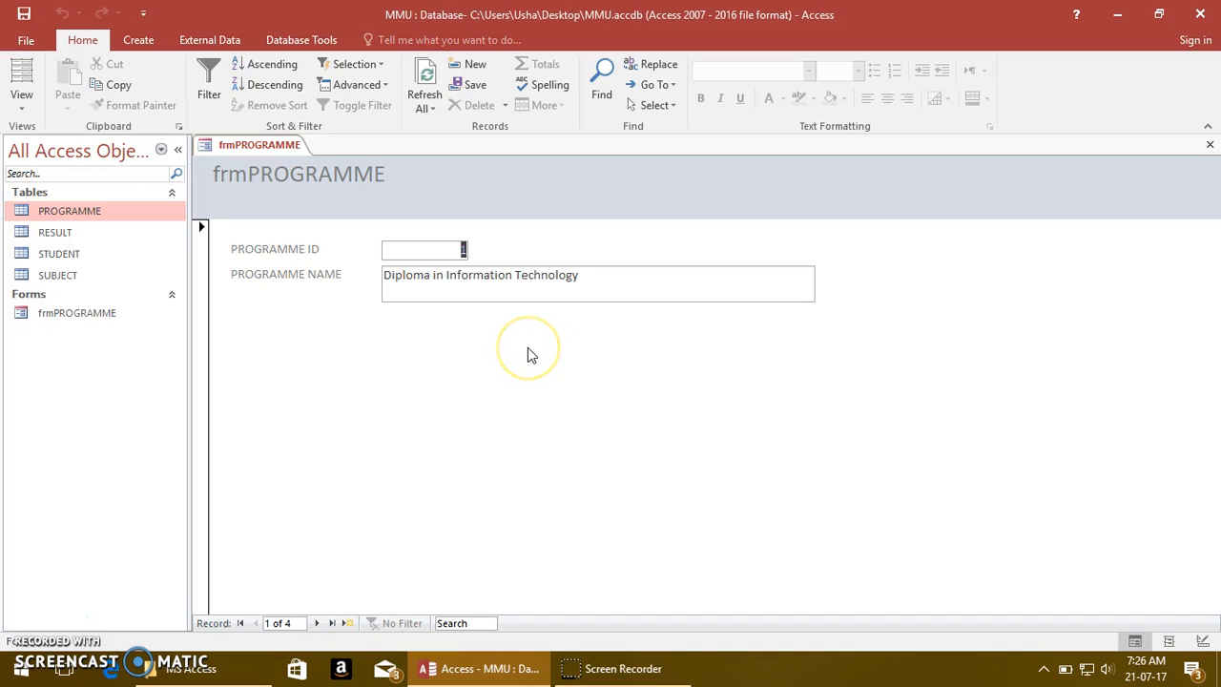
click(25, 107)
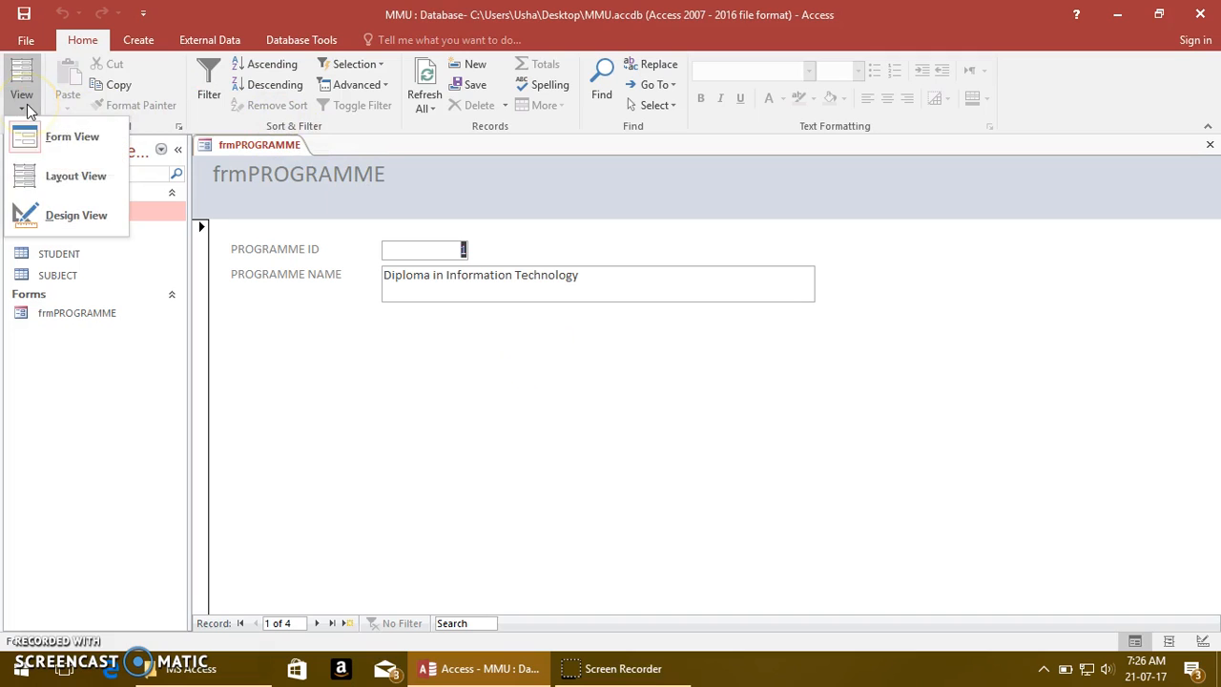
click(68, 219)
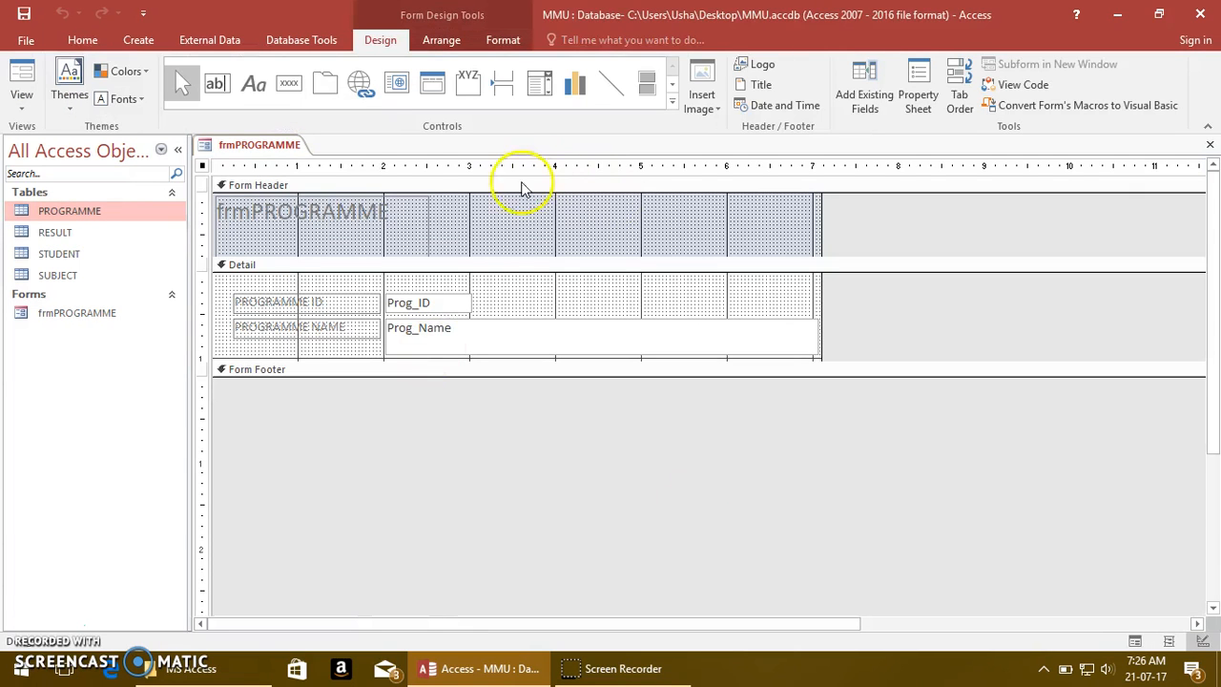
click(427, 227)
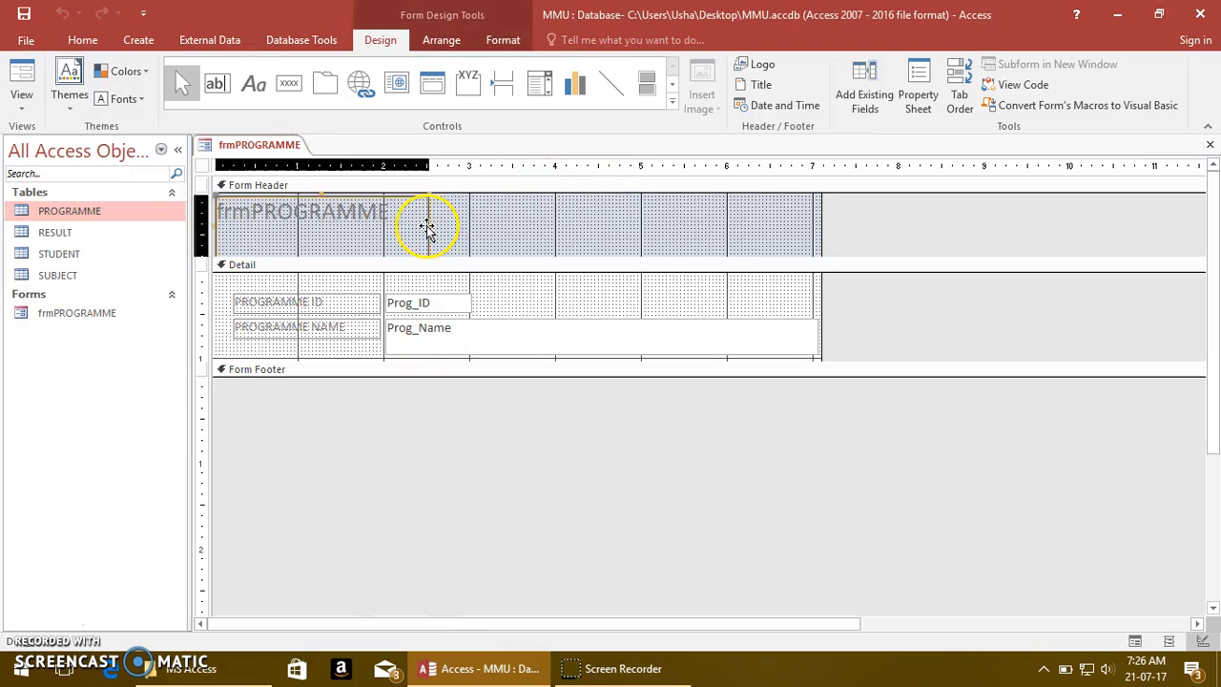
click(369, 196)
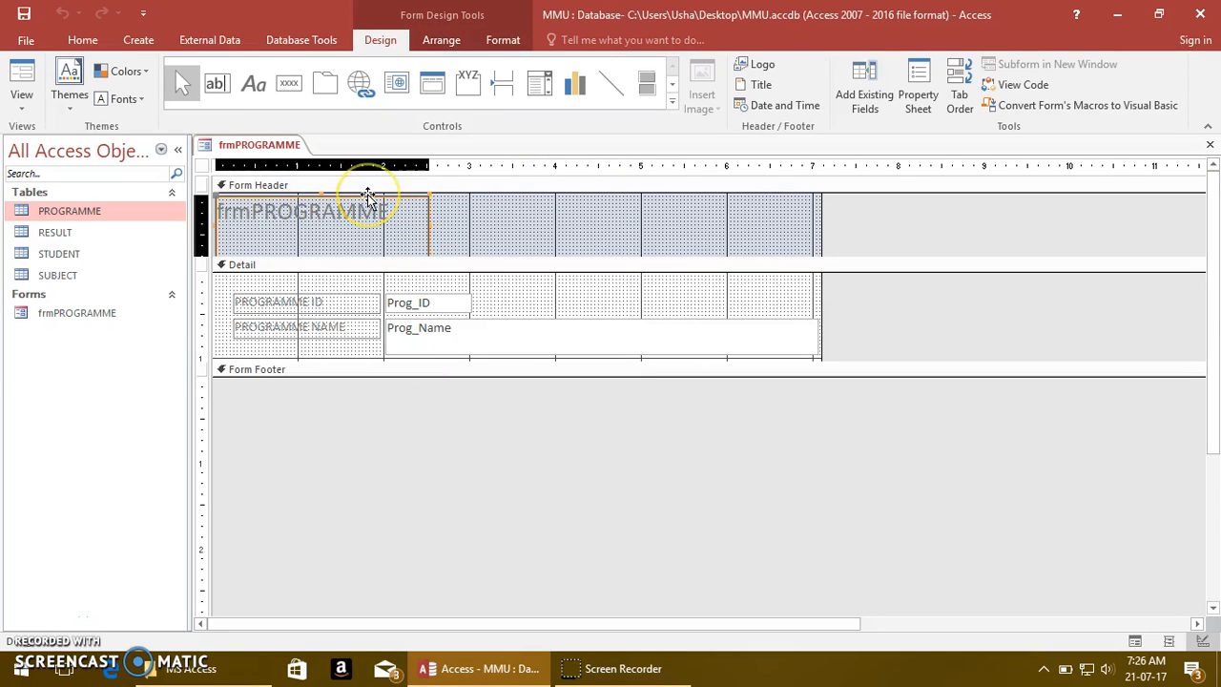
drag(321, 195, 465, 203)
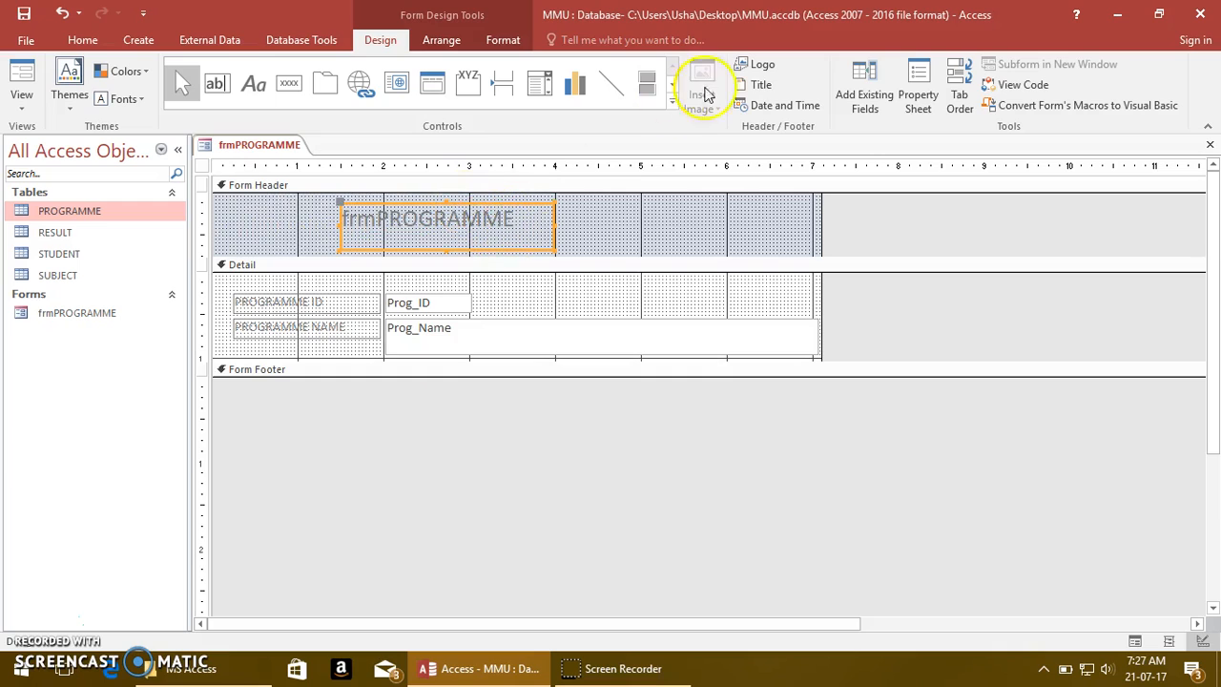
Replace the header title text with ADD NEW PROGRAMME
click(522, 214)
drag(520, 218, 327, 220)
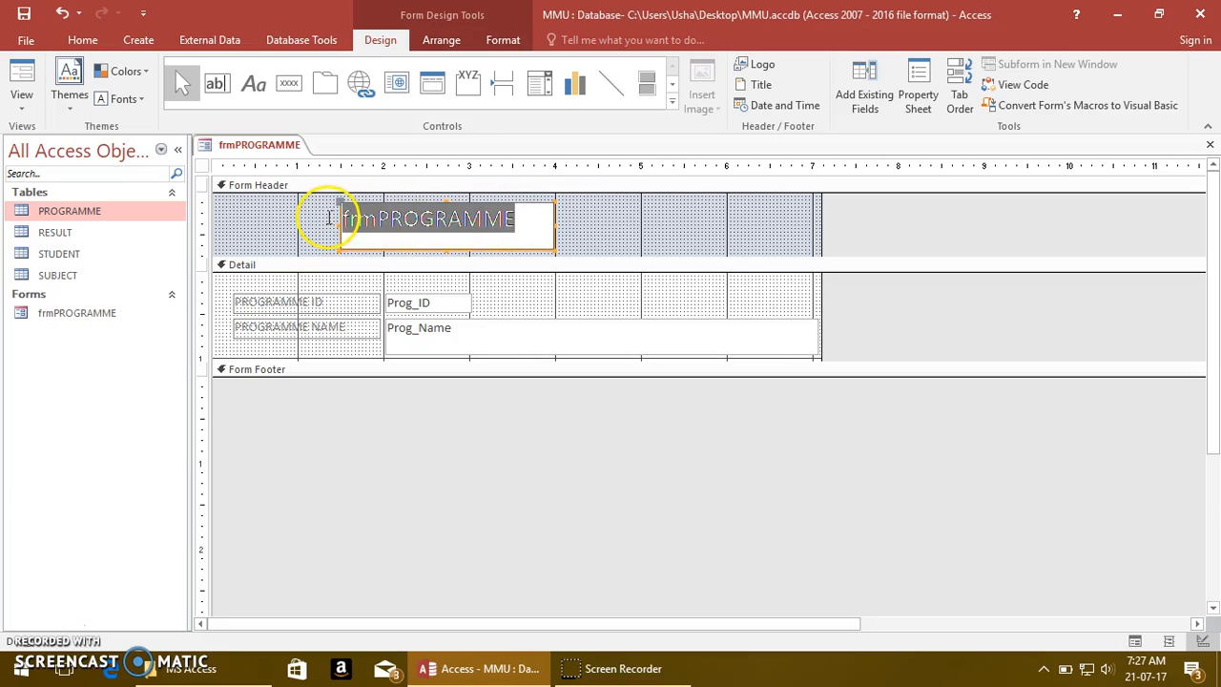
text(NEW)
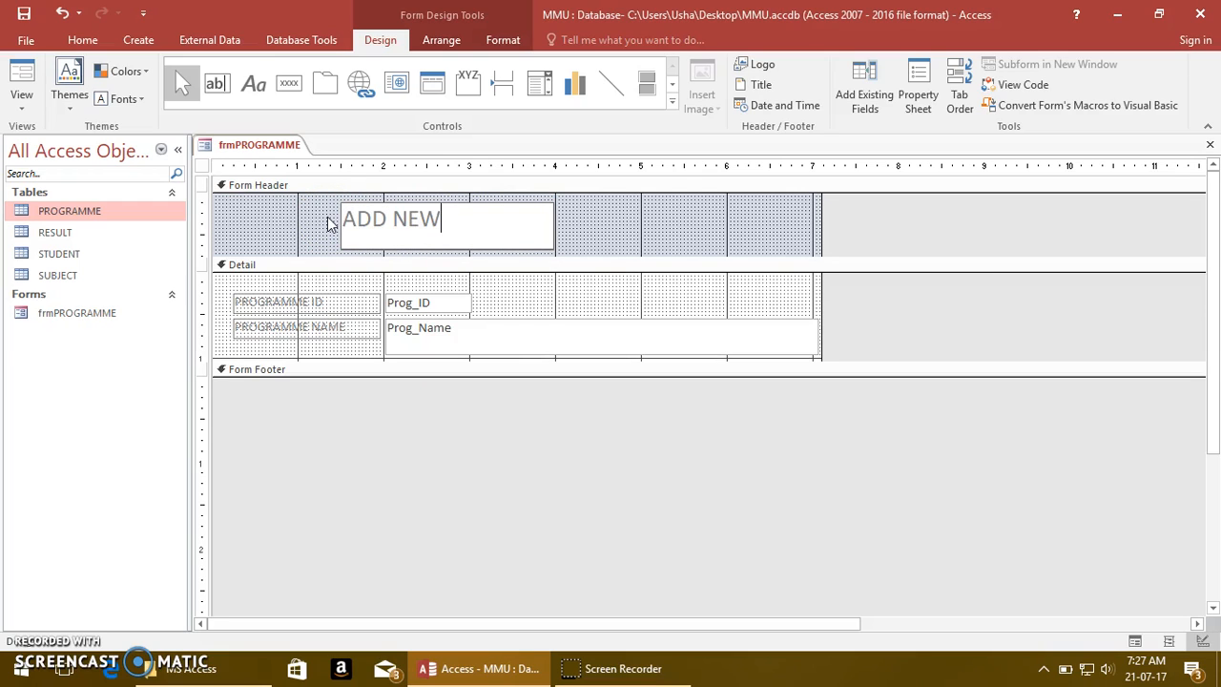
text(PROGRAMME)
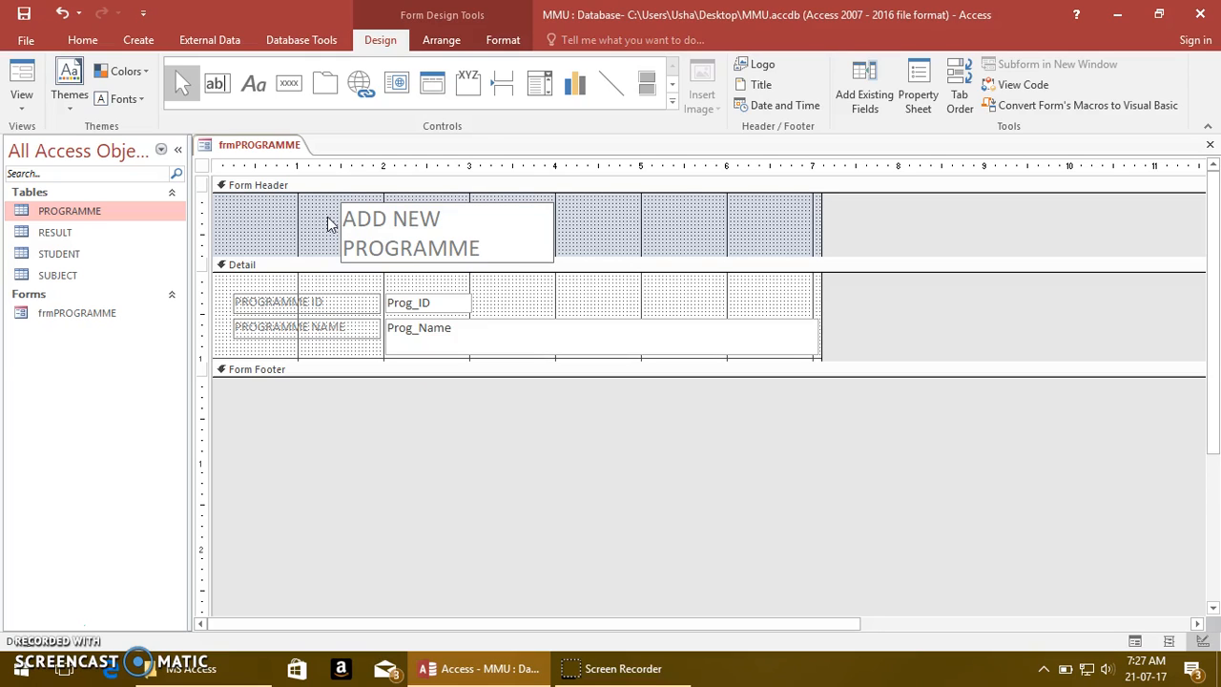
Widen the title label until its text fits on one line and nudge it slightly within the Form Header
click(573, 218)
click(534, 233)
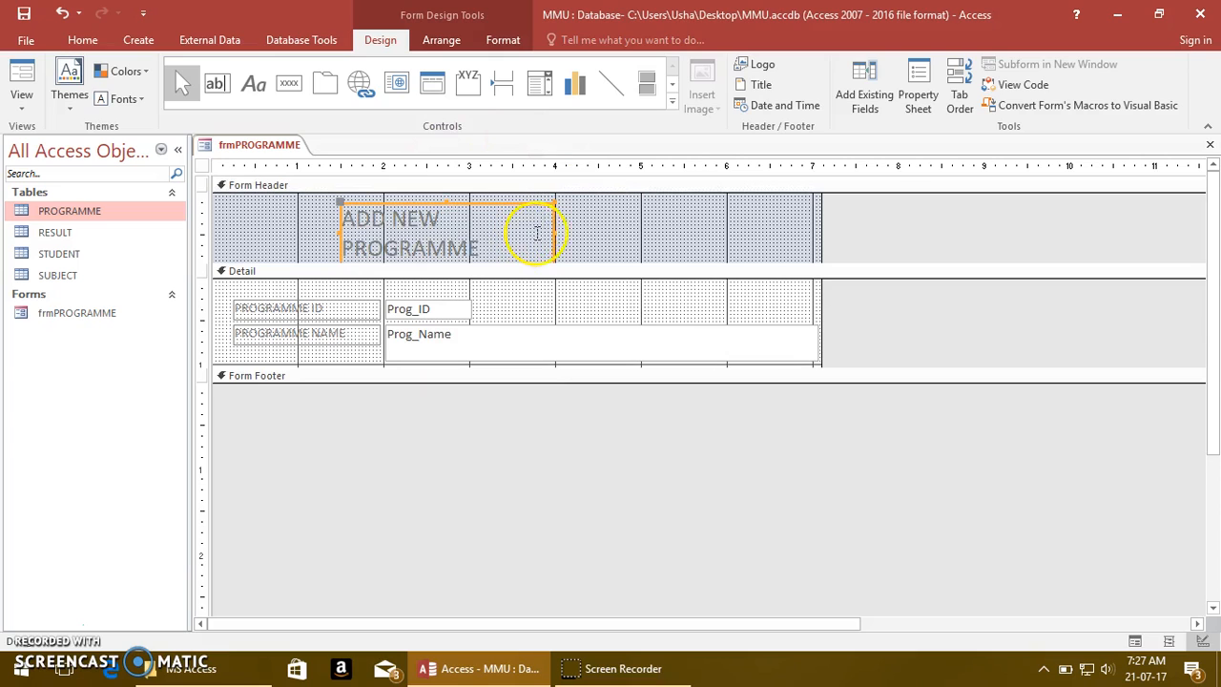
drag(553, 234, 626, 225)
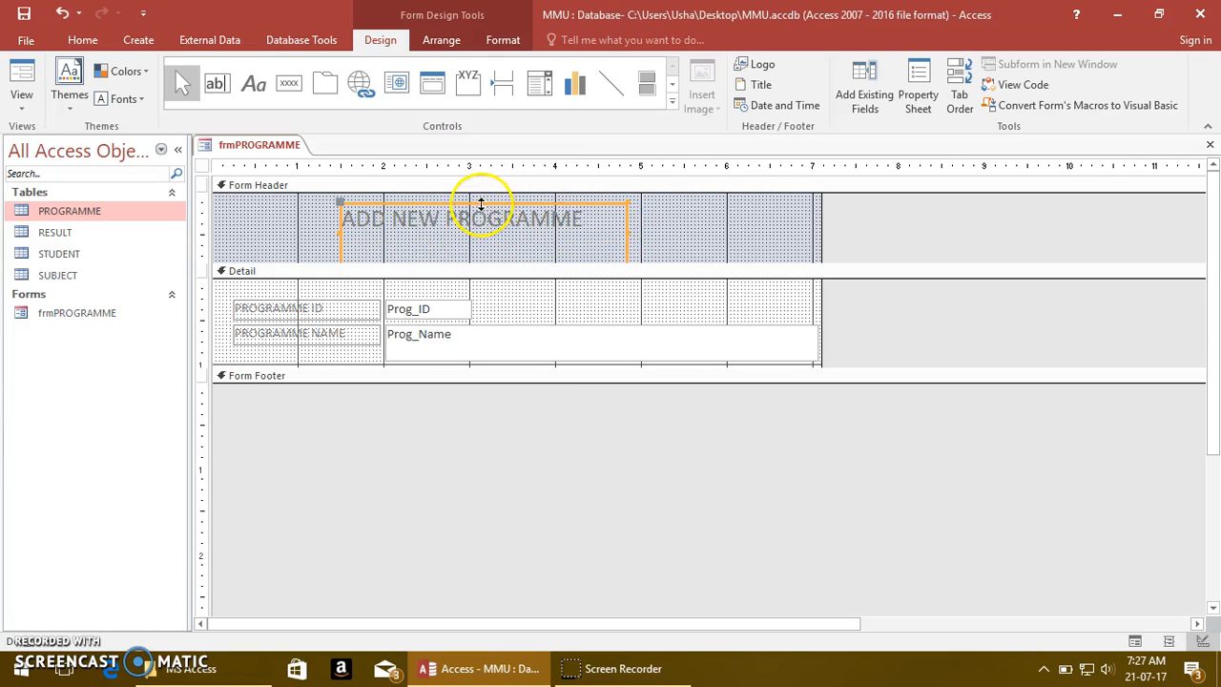
drag(481, 204, 515, 204)
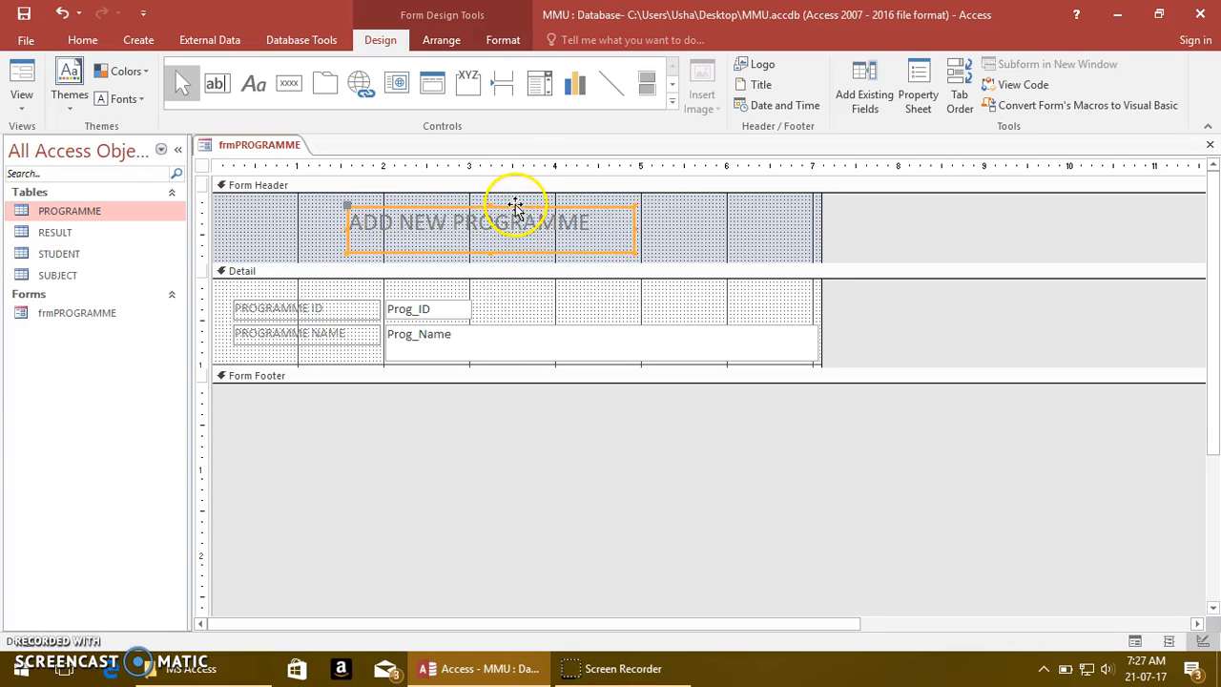
Make the ADD NEW PROGRAMME title bold
click(503, 43)
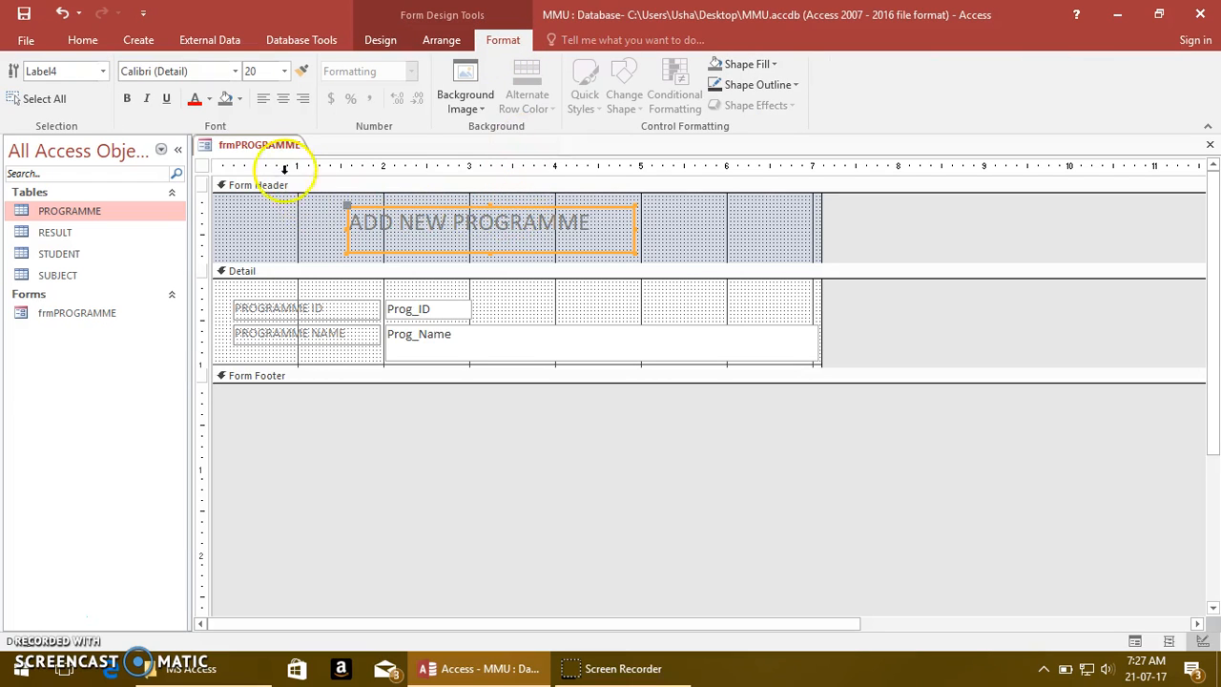
click(128, 99)
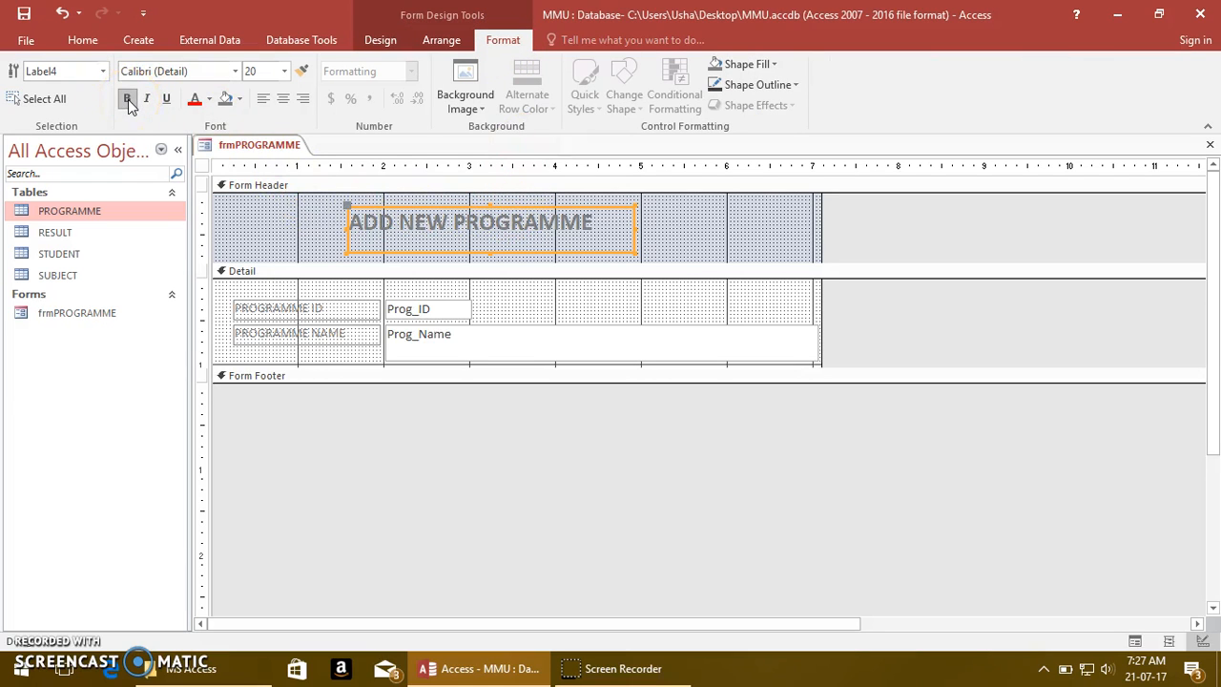
click(244, 103)
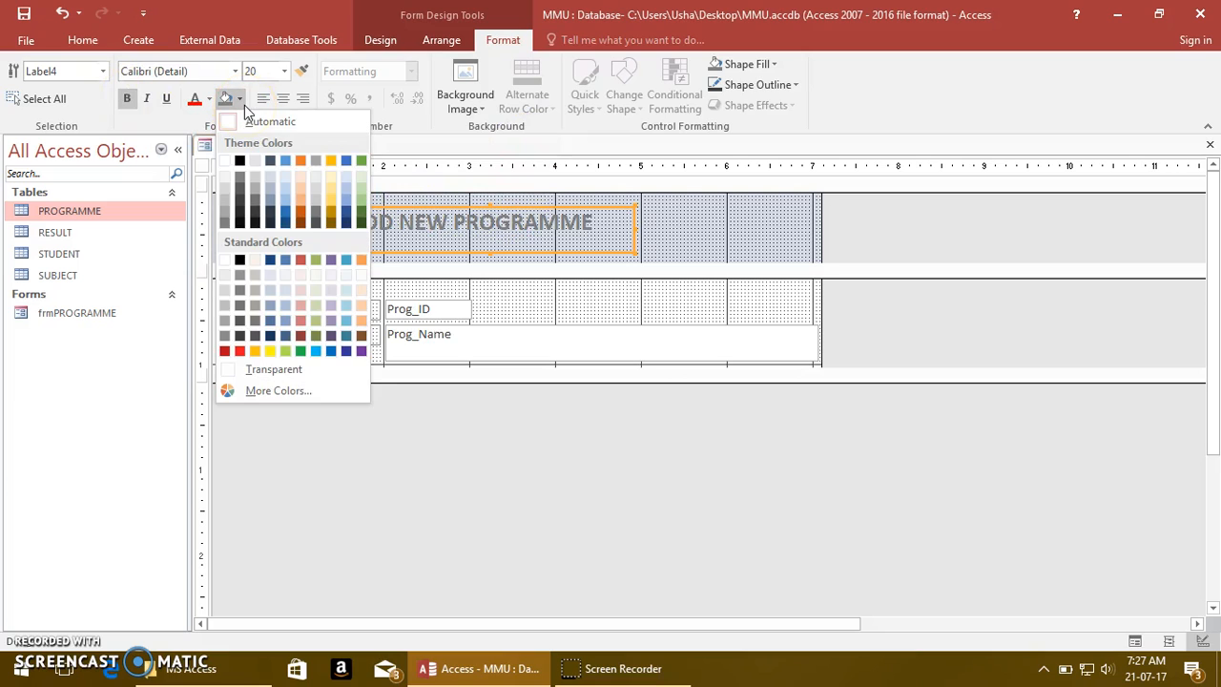
click(240, 162)
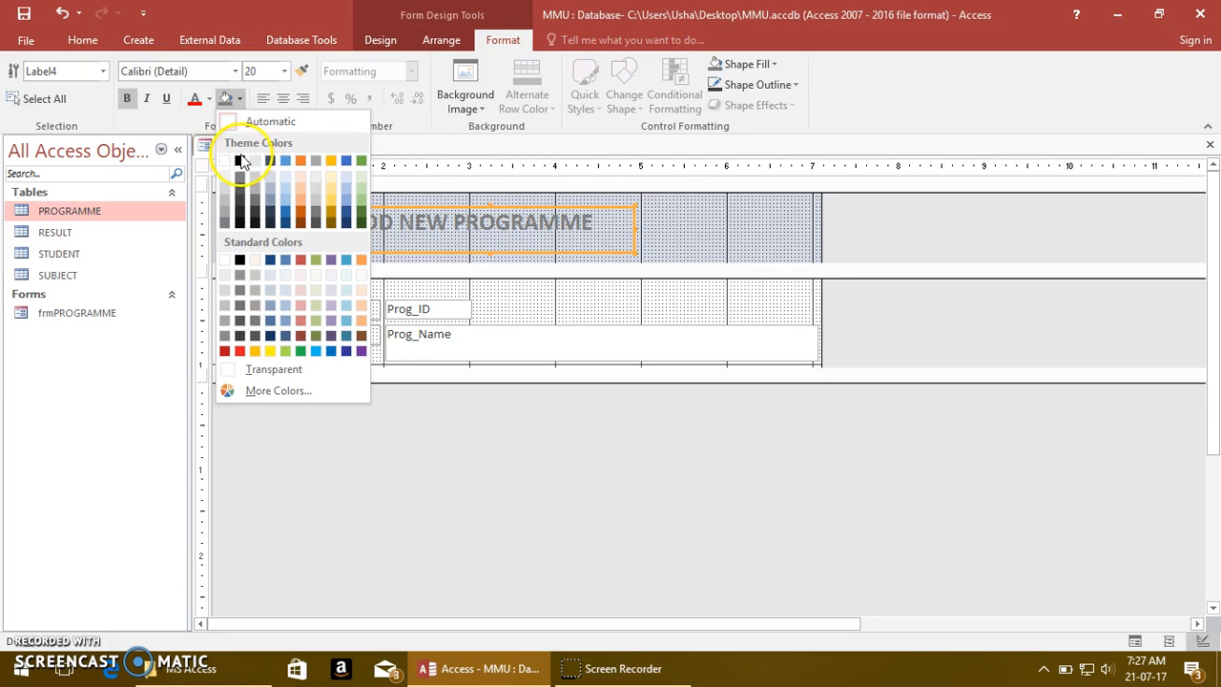
click(240, 99)
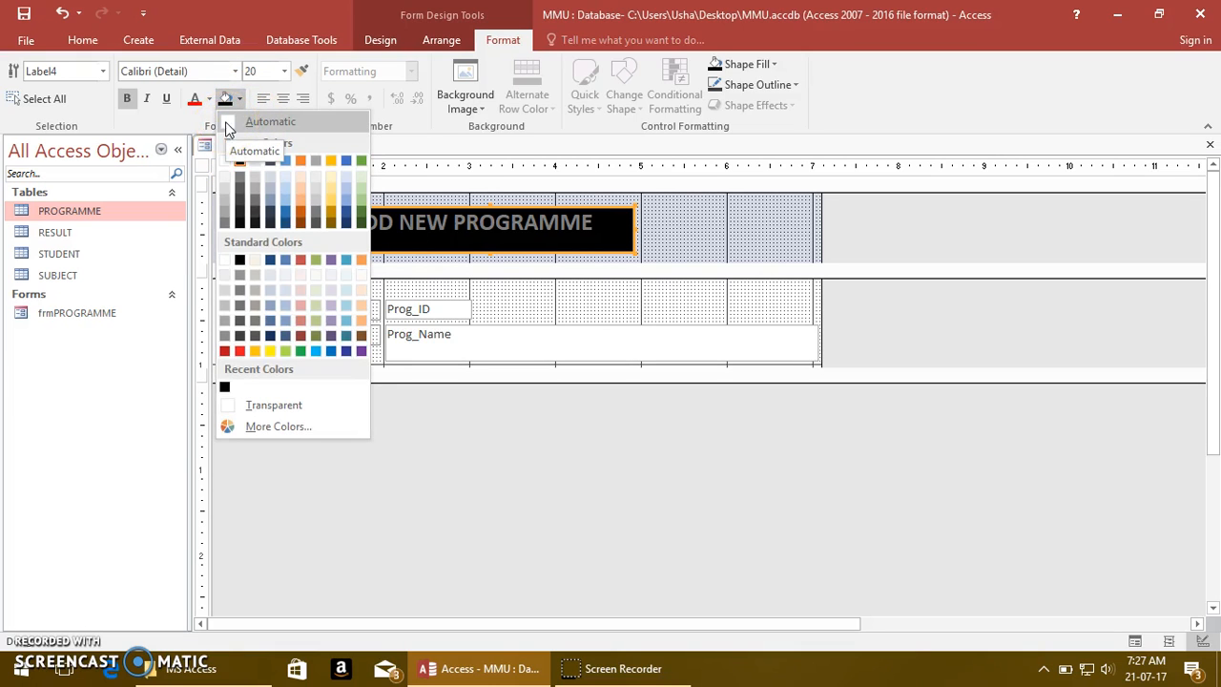
click(273, 405)
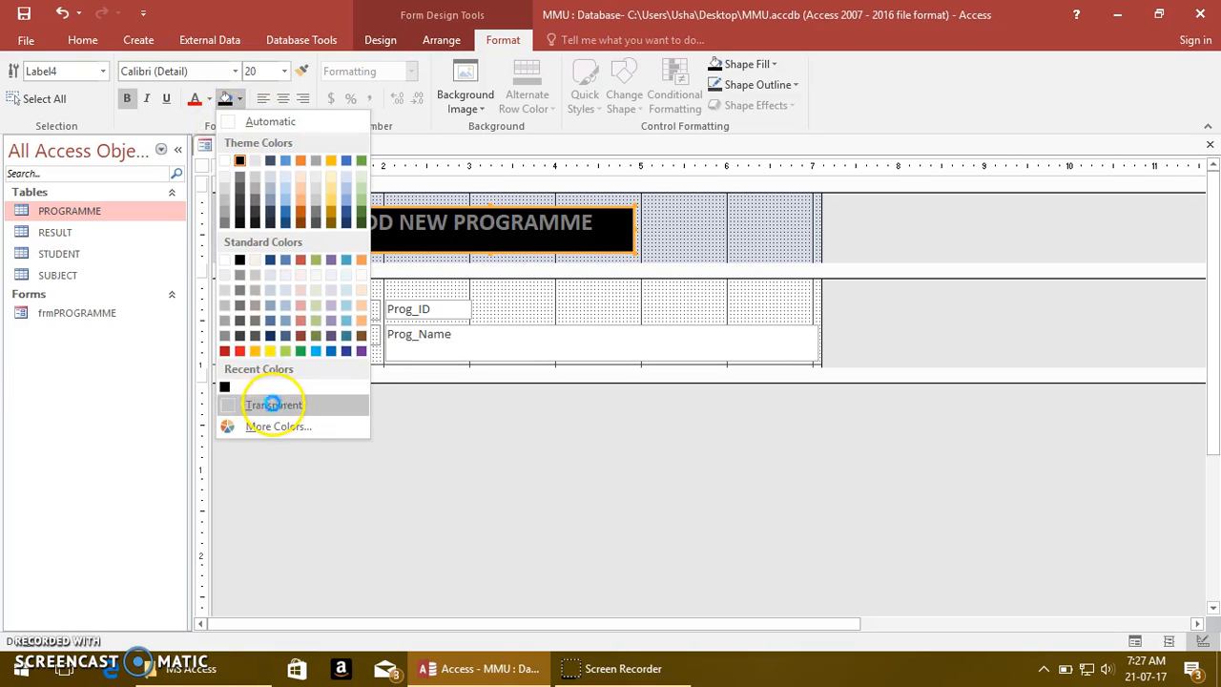
Format the title text in black with the Arial Black font and widen its label to fit the larger lettering
click(210, 100)
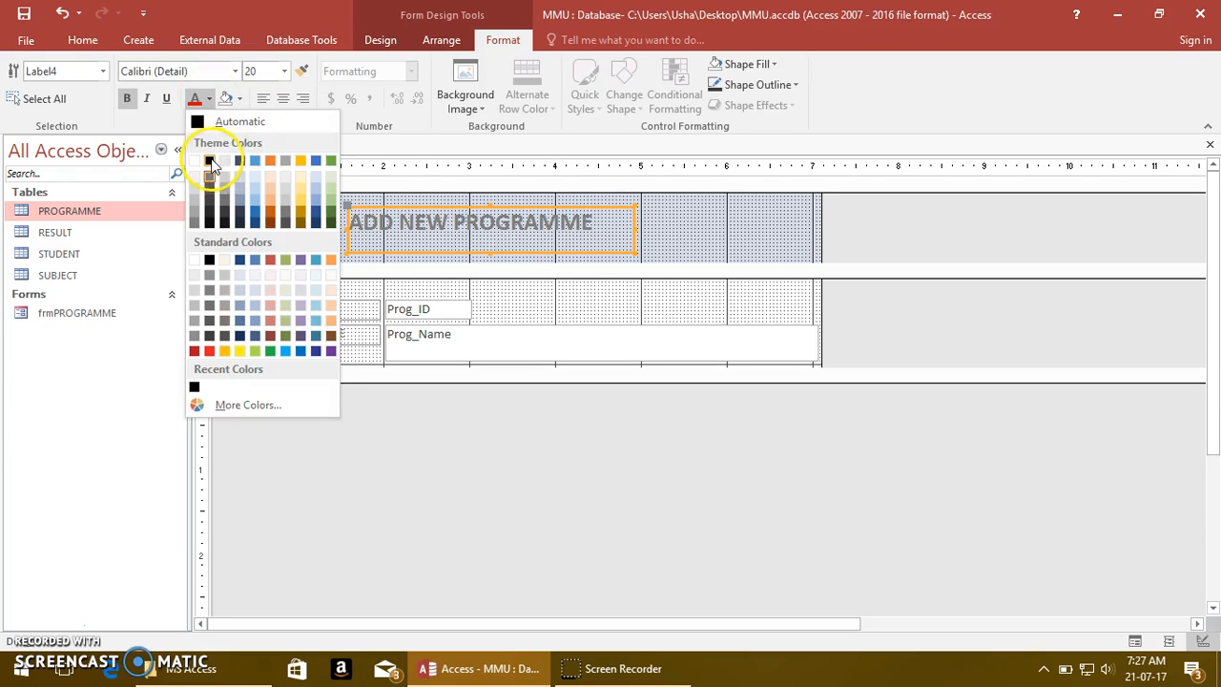
click(212, 162)
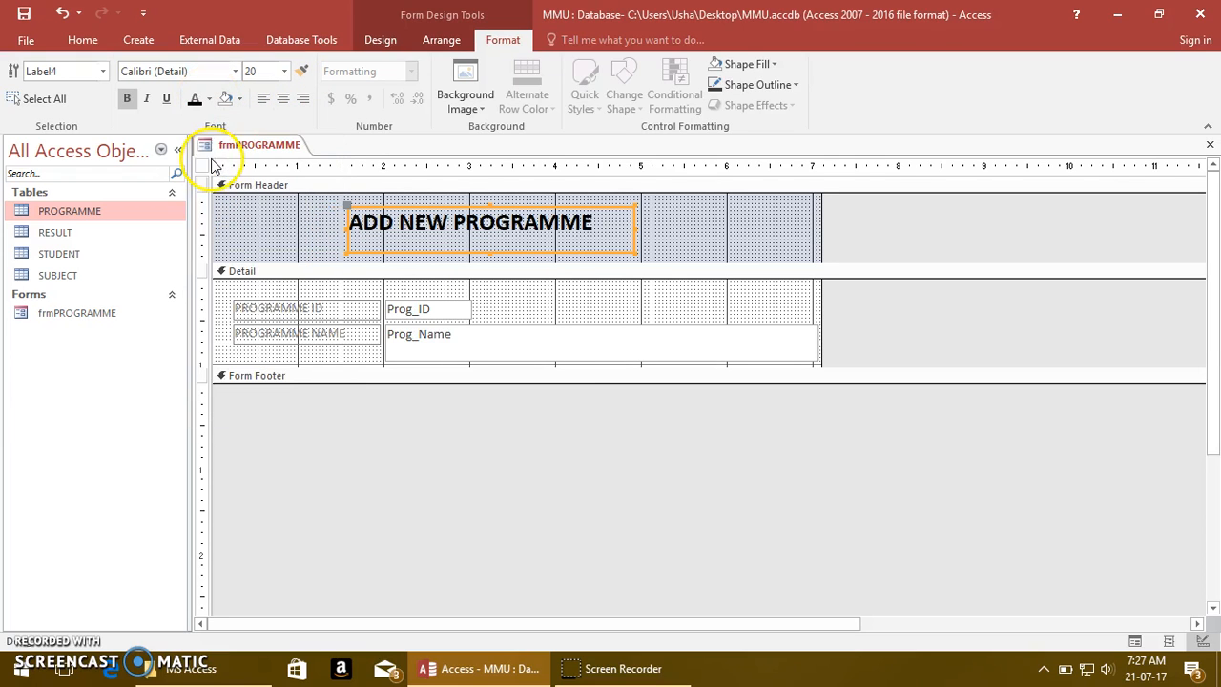
click(234, 71)
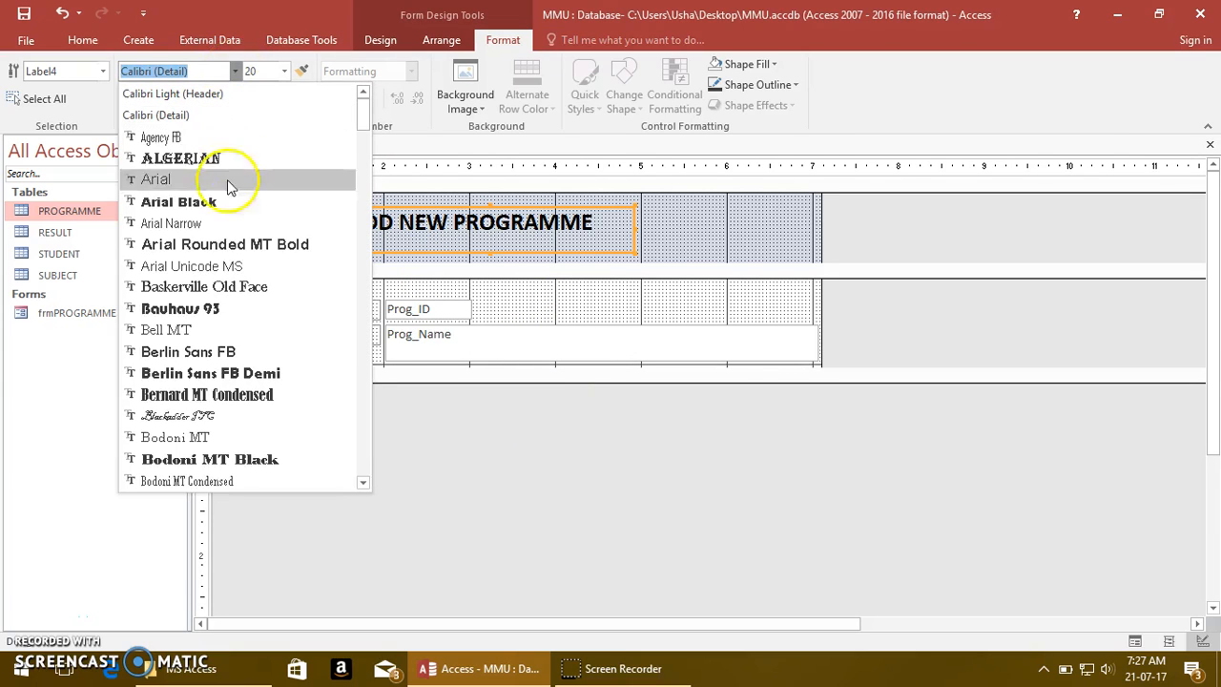
click(229, 203)
drag(635, 232, 715, 235)
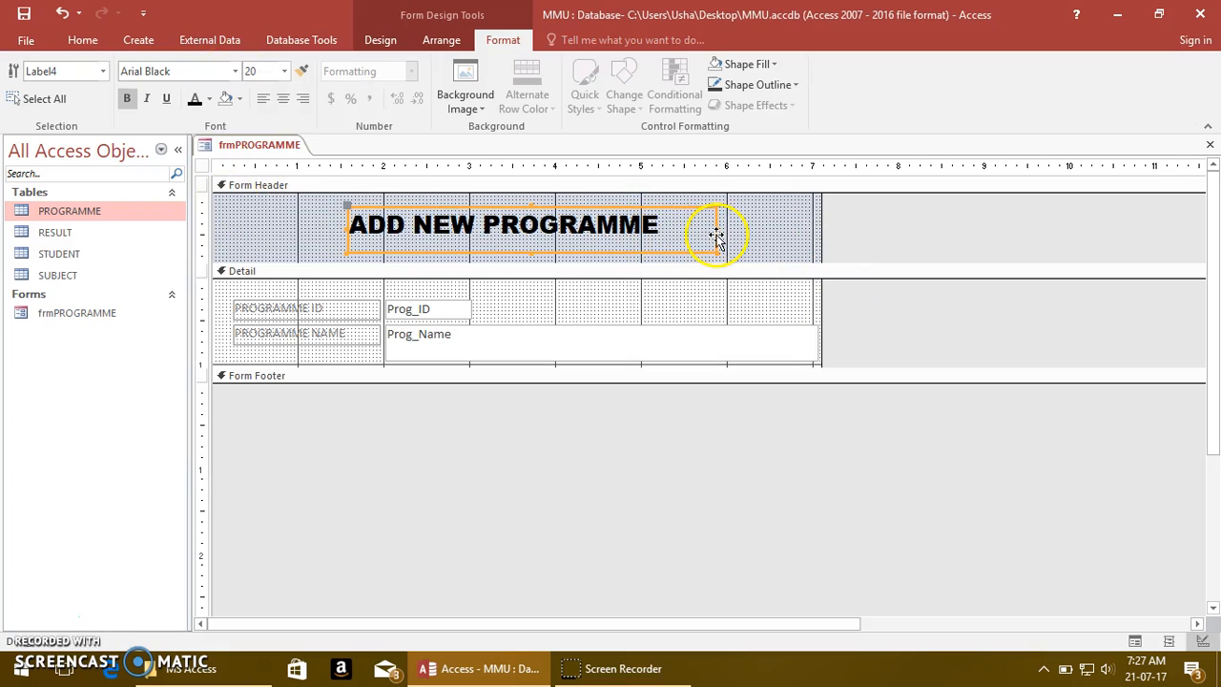
Insert the programme image from the image gallery into the Form Header beside the title, about 0.9 by 0.5 inches
click(584, 257)
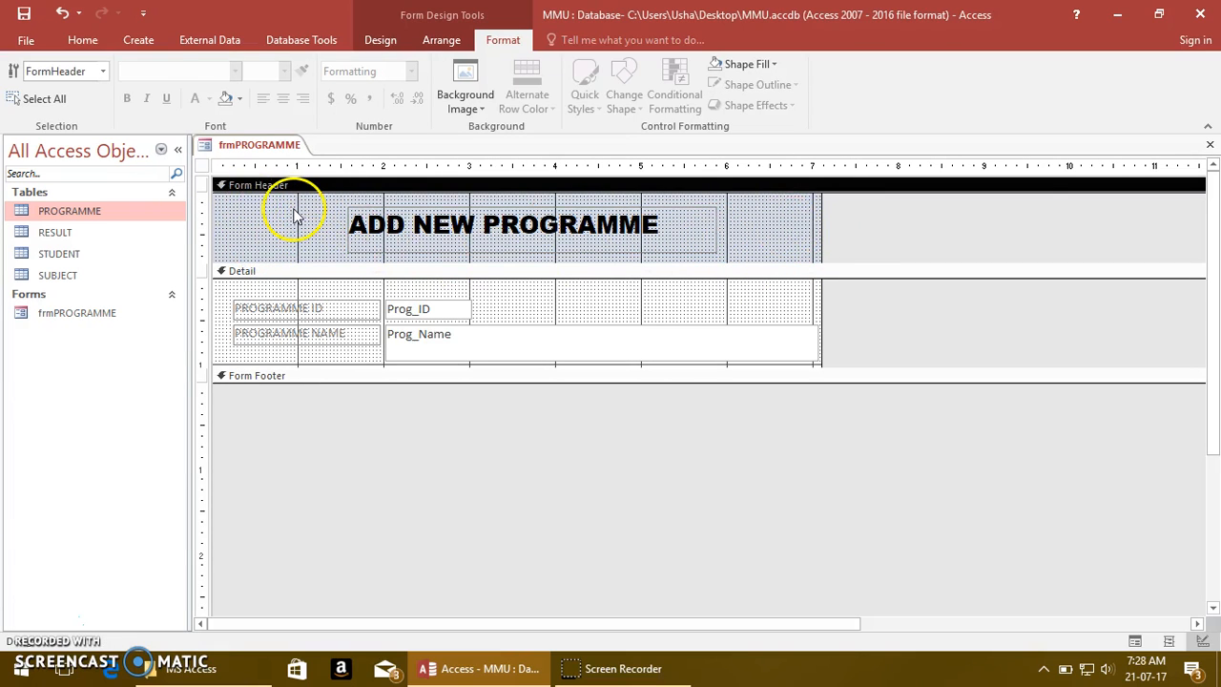
click(392, 45)
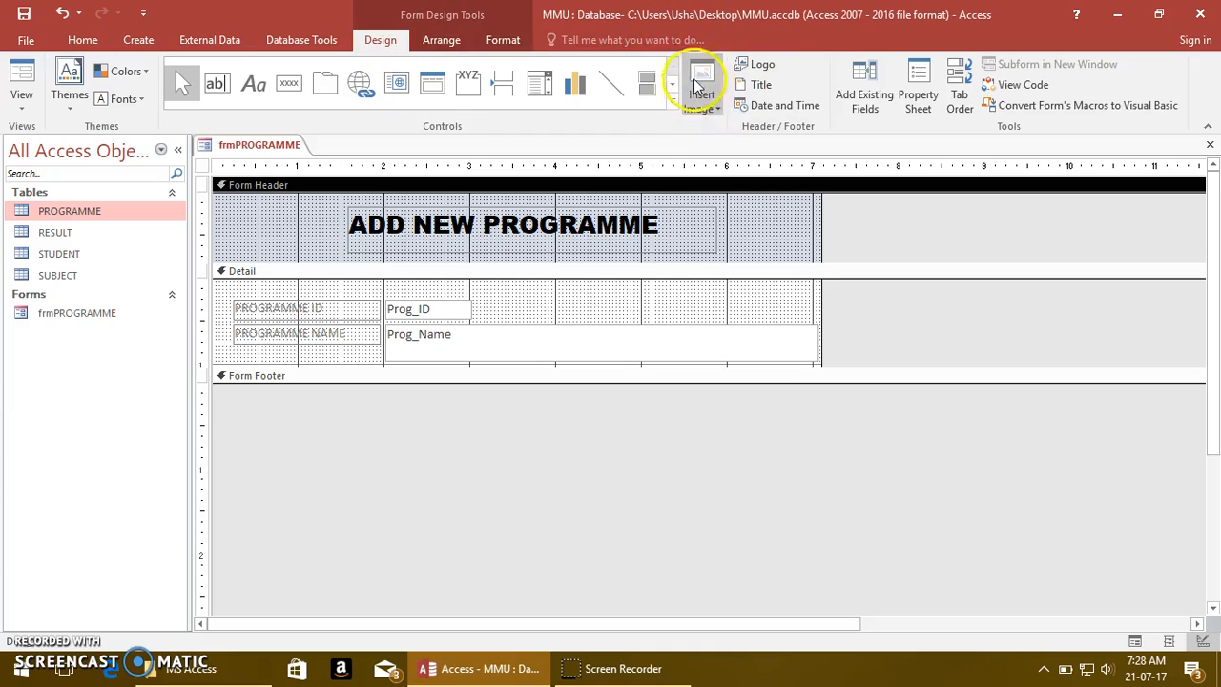
click(706, 108)
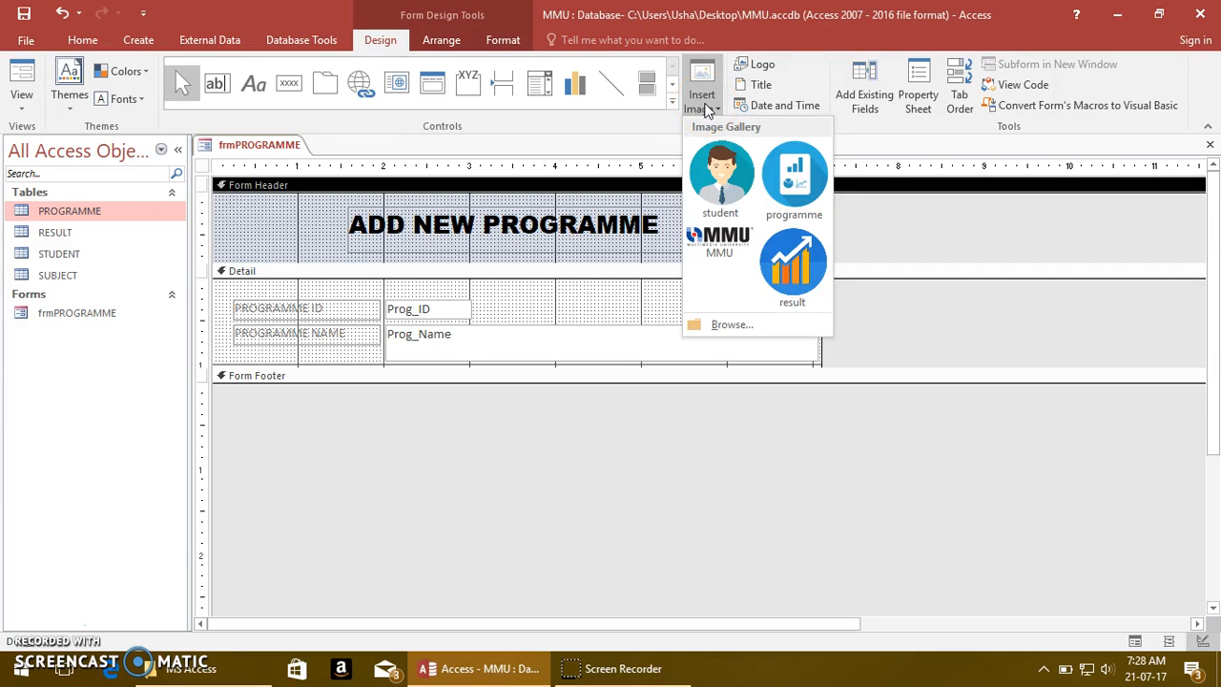
click(725, 324)
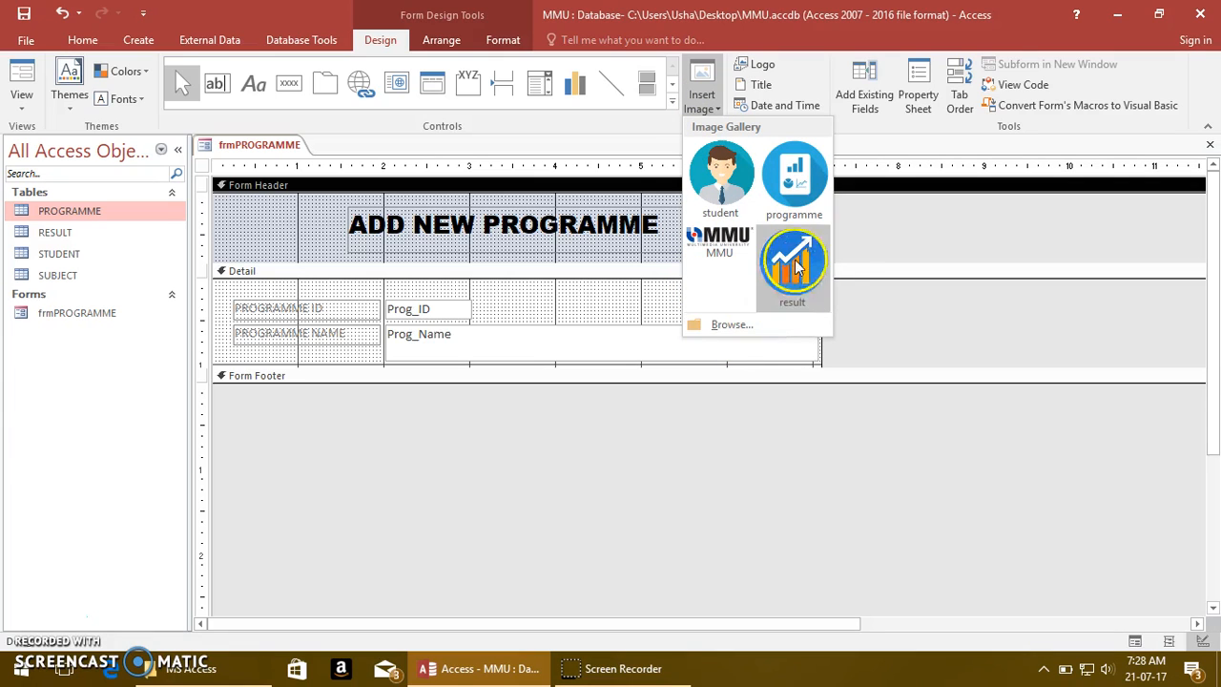
click(798, 173)
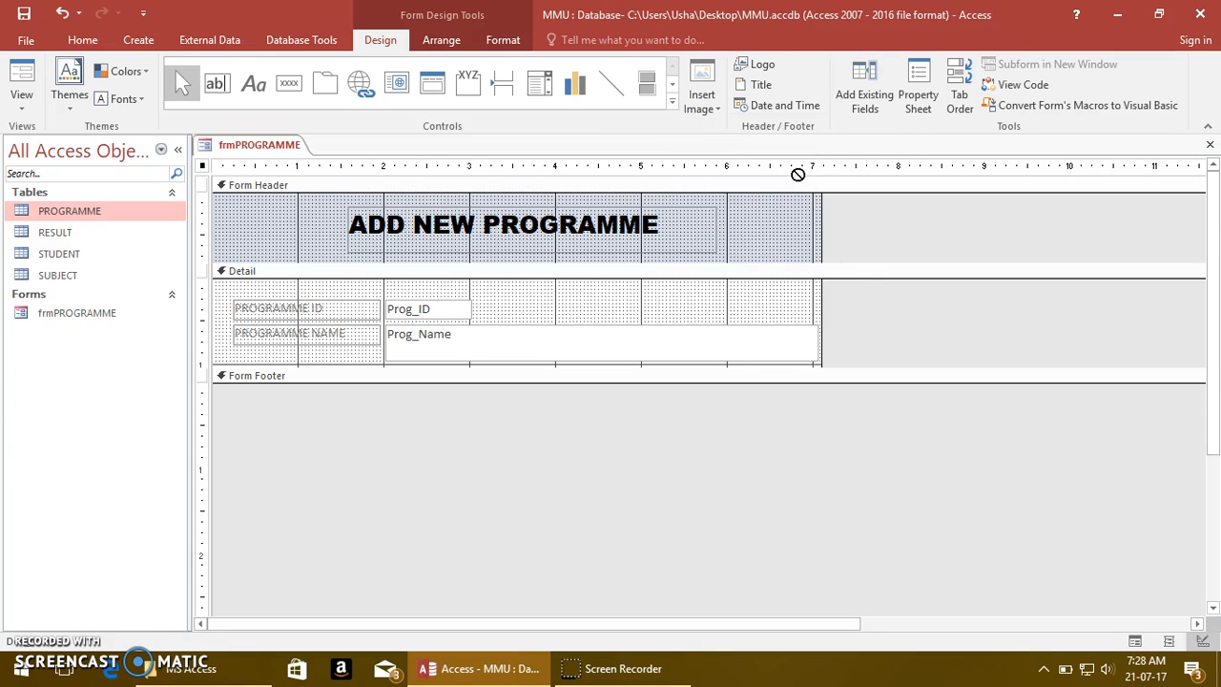
drag(252, 208, 327, 253)
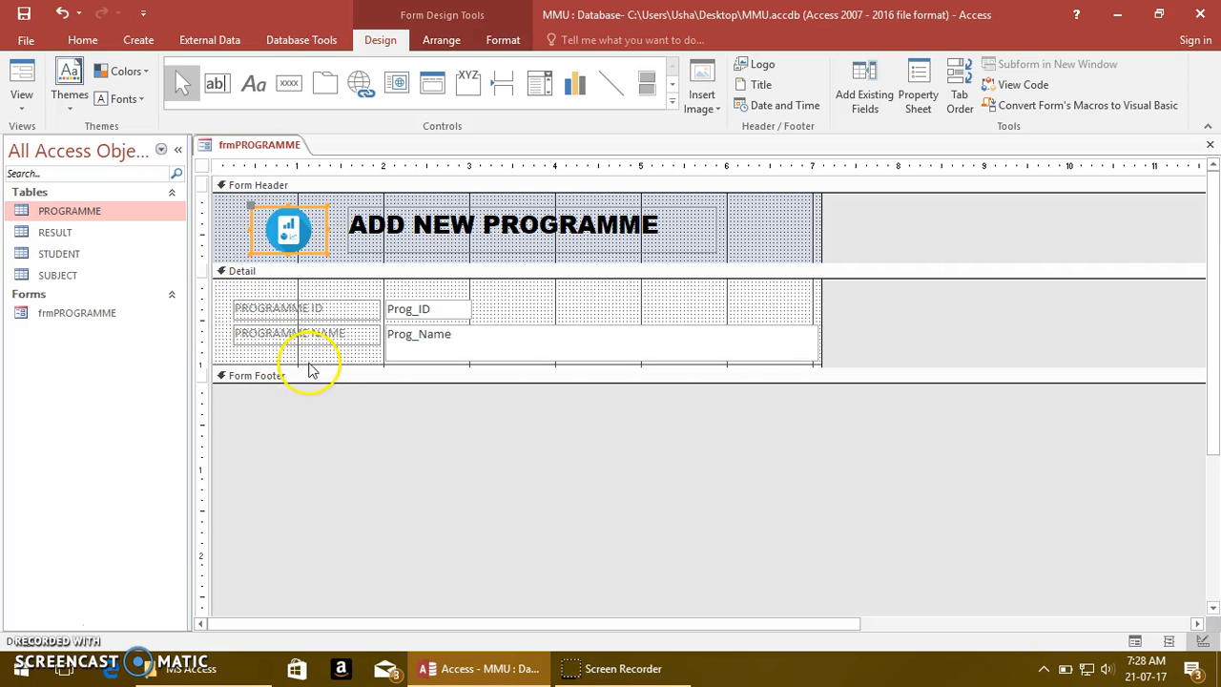
Extend the Detail section to about 2.4 inches high and make the PROGRAMME ID and PROGRAMME NAME labels bold and dark blue
drag(305, 363, 311, 480)
drag(229, 372, 384, 300)
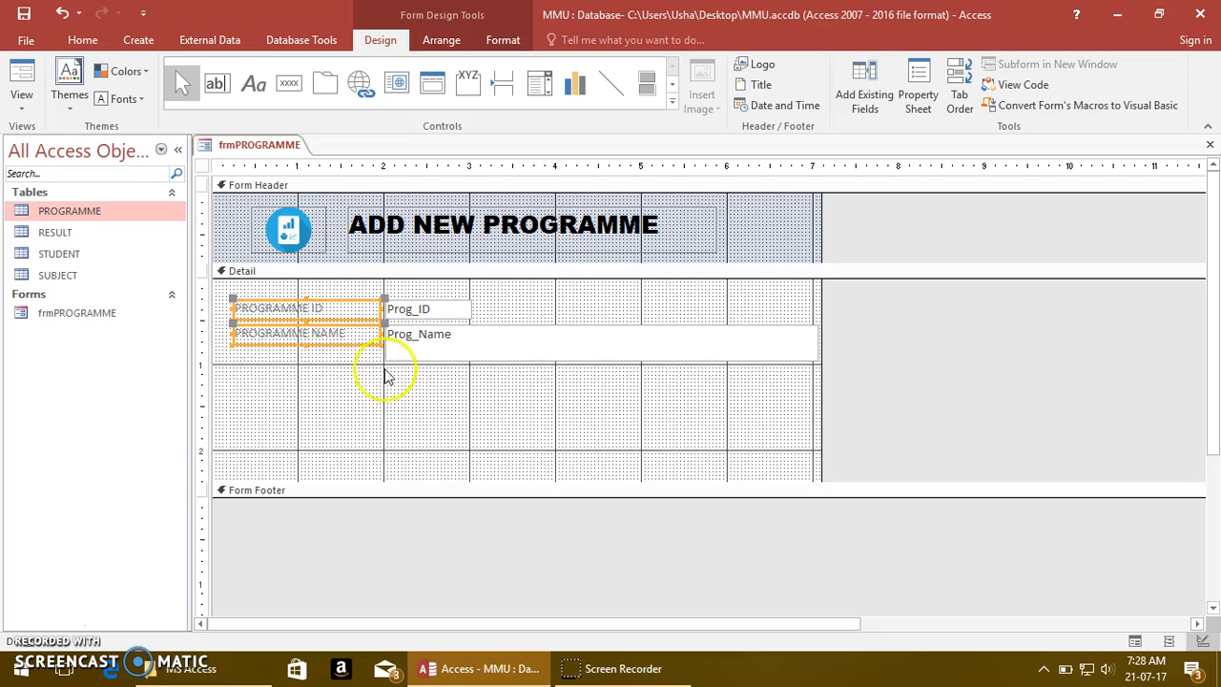
click(500, 38)
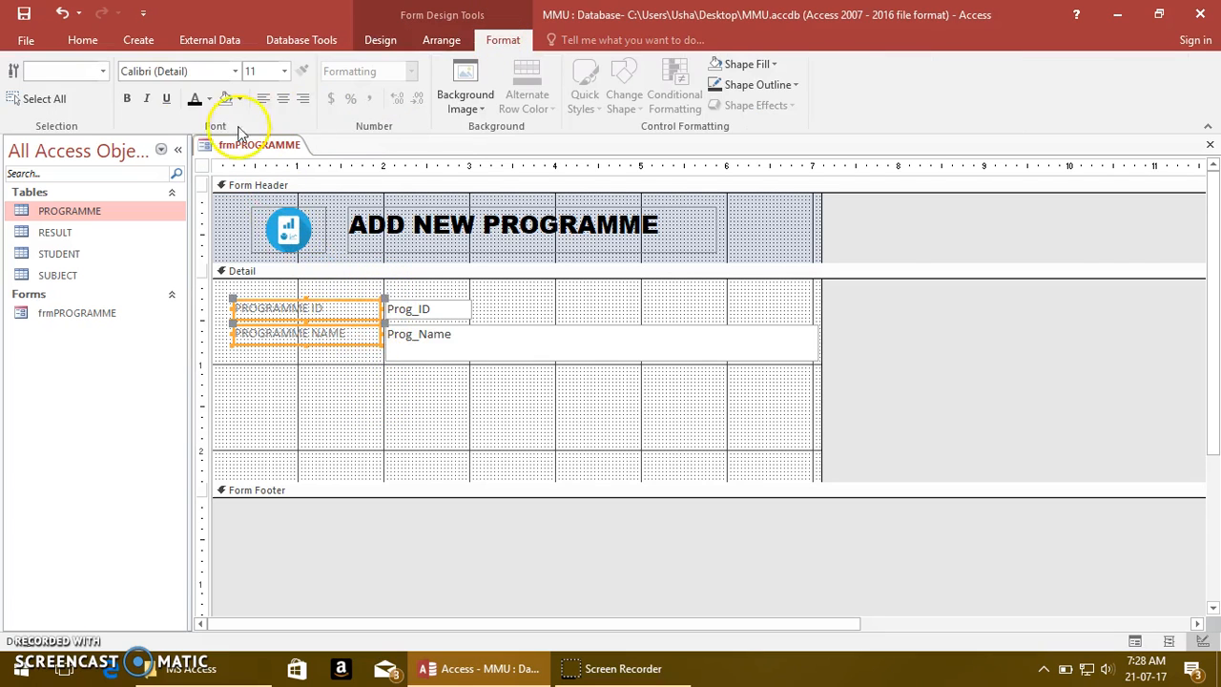
click(128, 98)
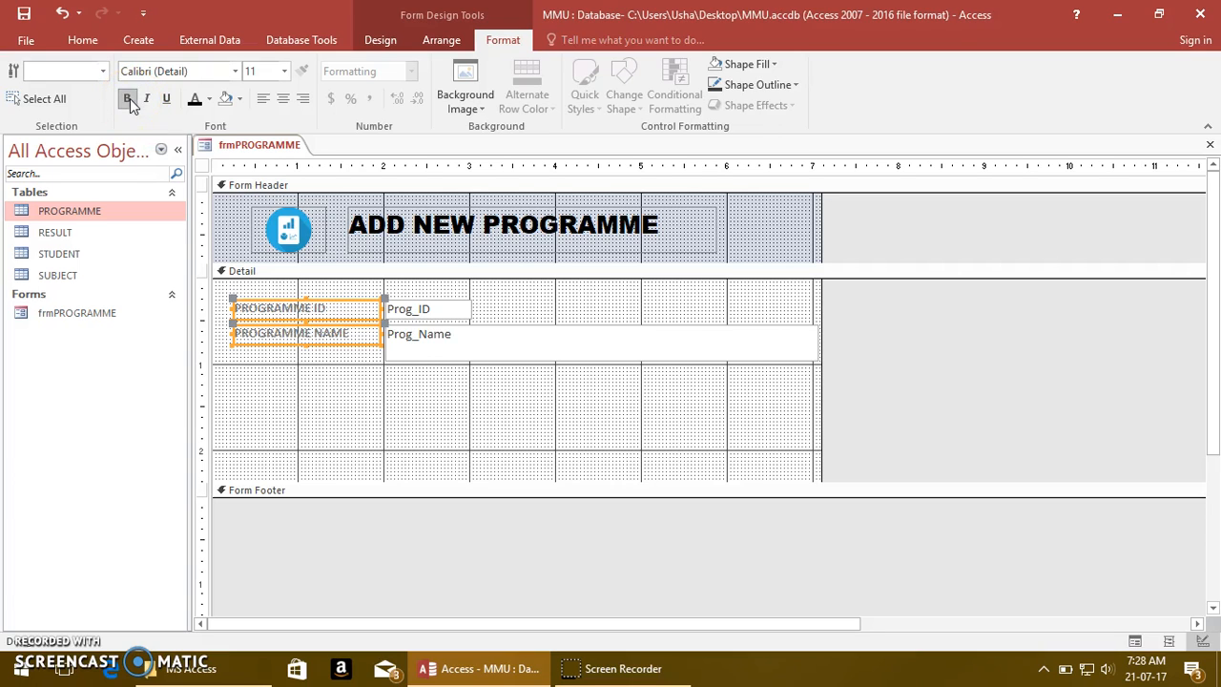
click(209, 99)
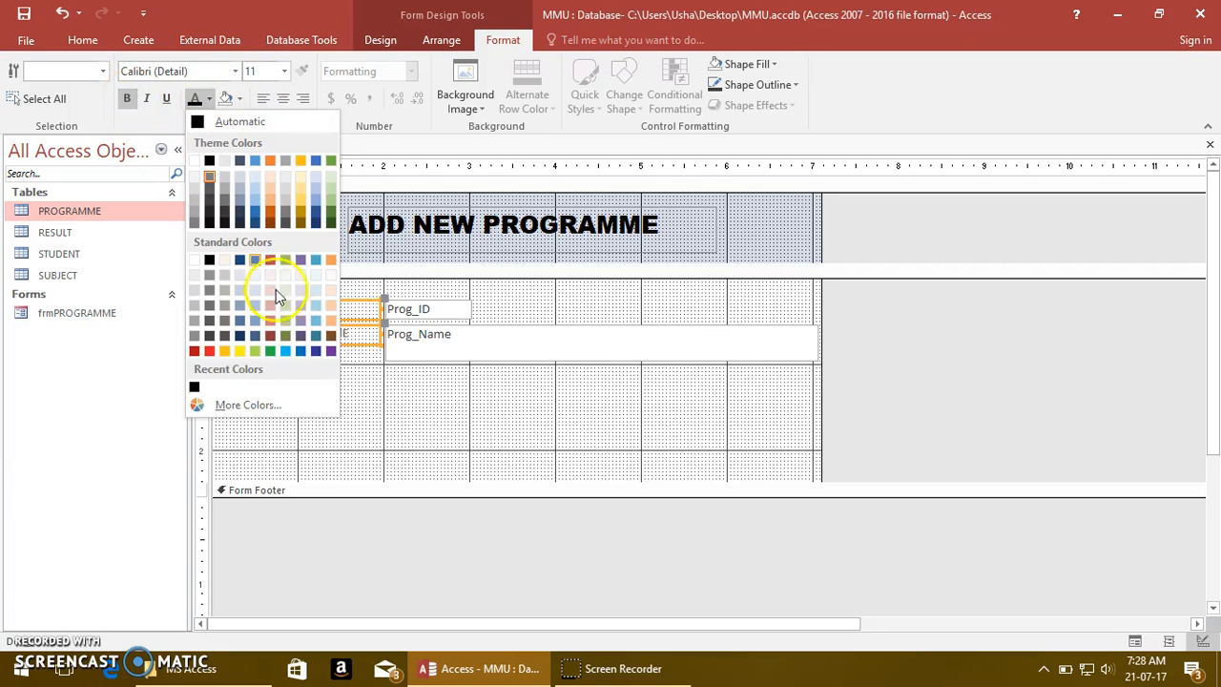
click(317, 212)
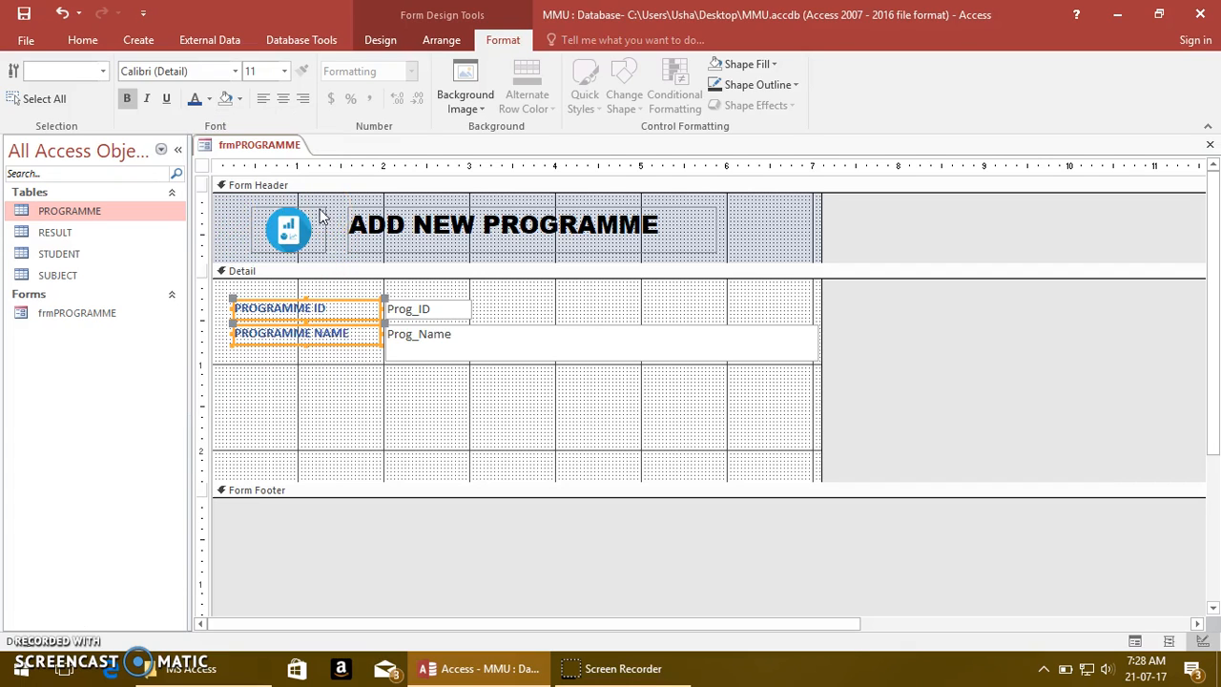
Set the font color of the Prog_ID and Prog_Name text boxes to black
click(471, 410)
click(467, 309)
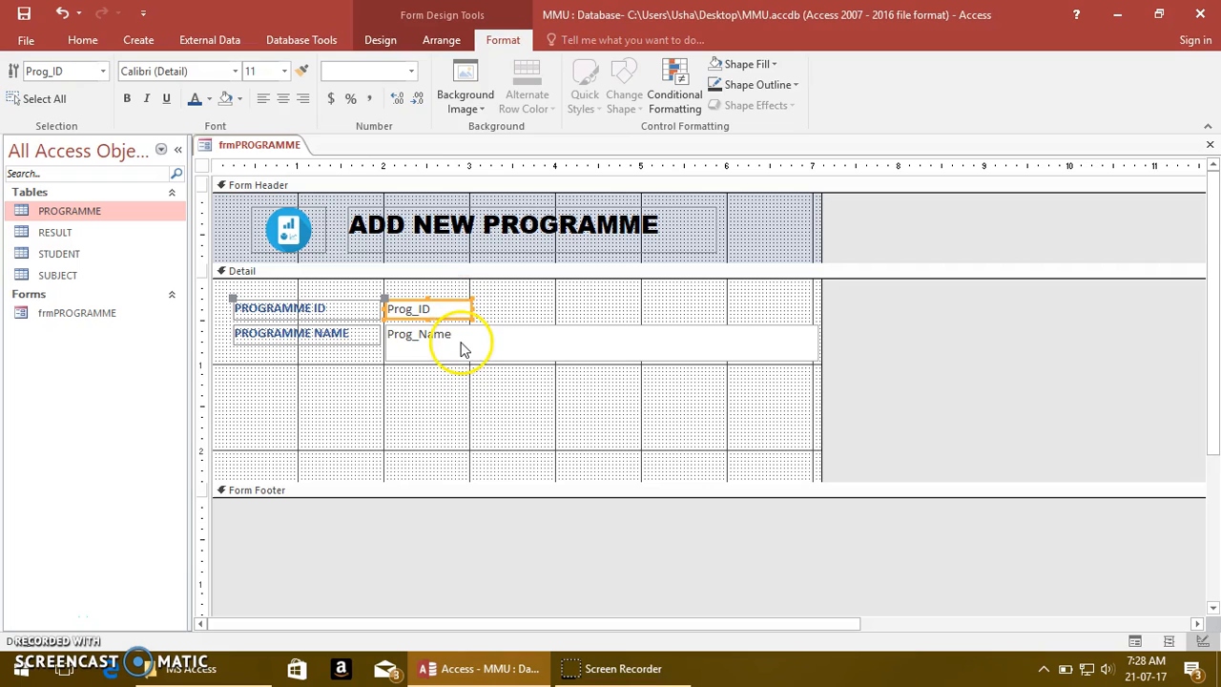
shift+click(458, 348)
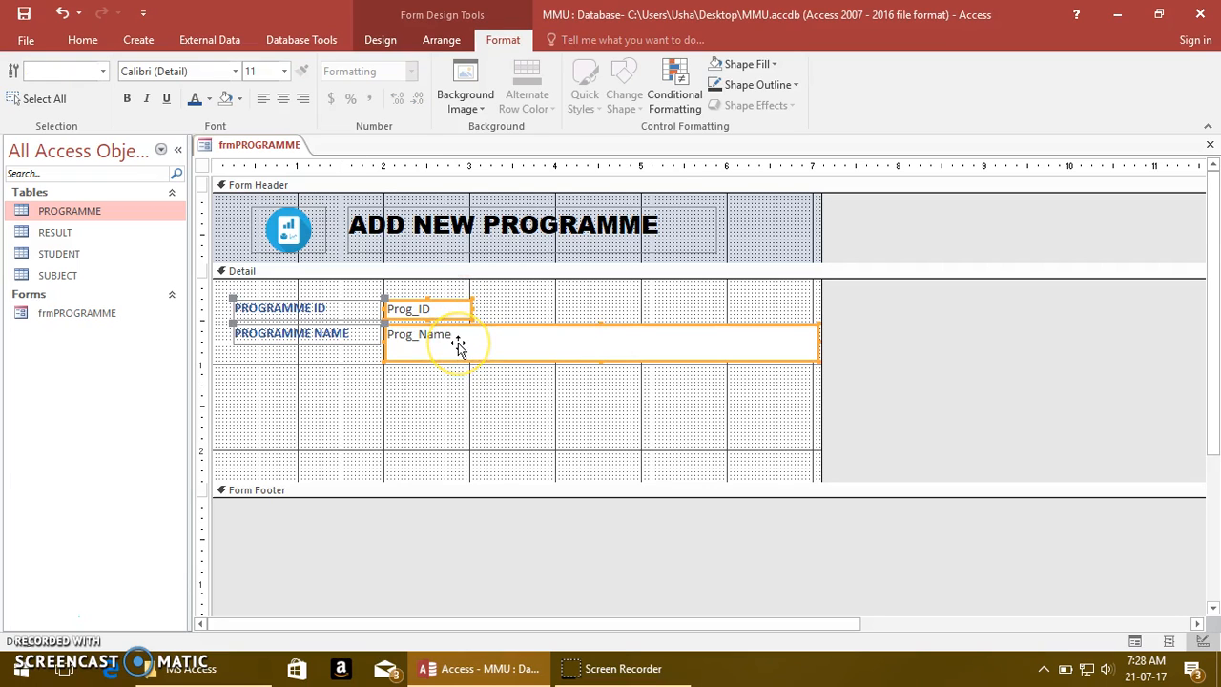
click(209, 99)
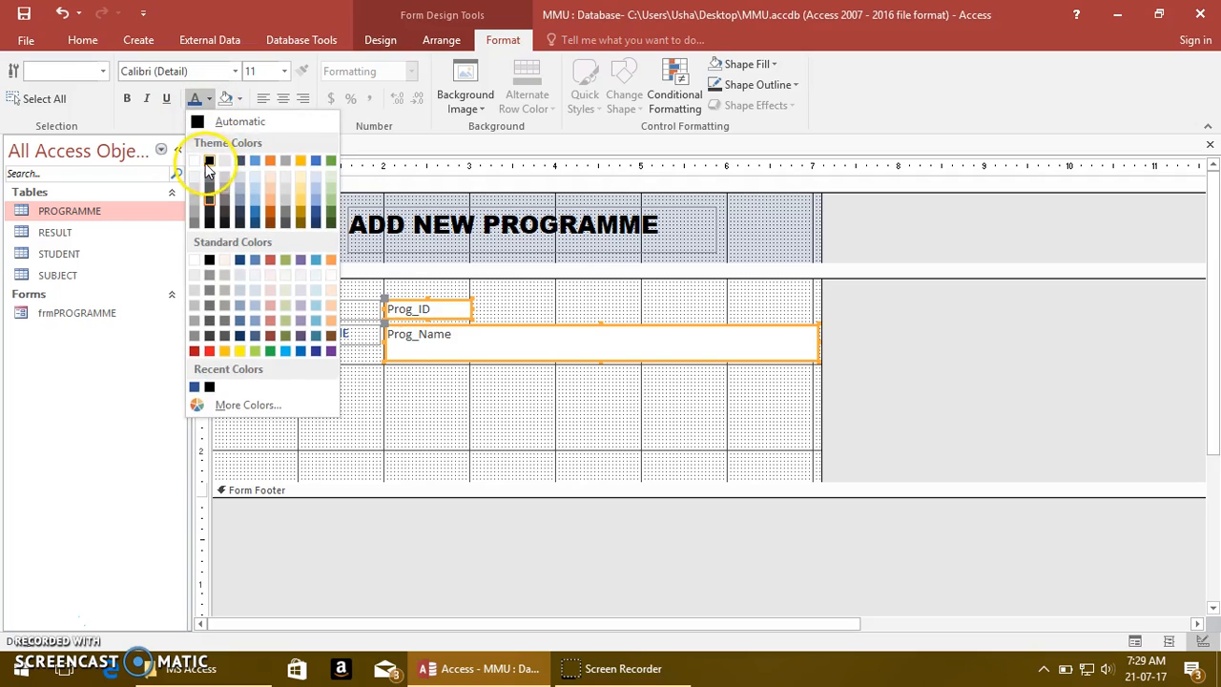
click(209, 163)
click(536, 416)
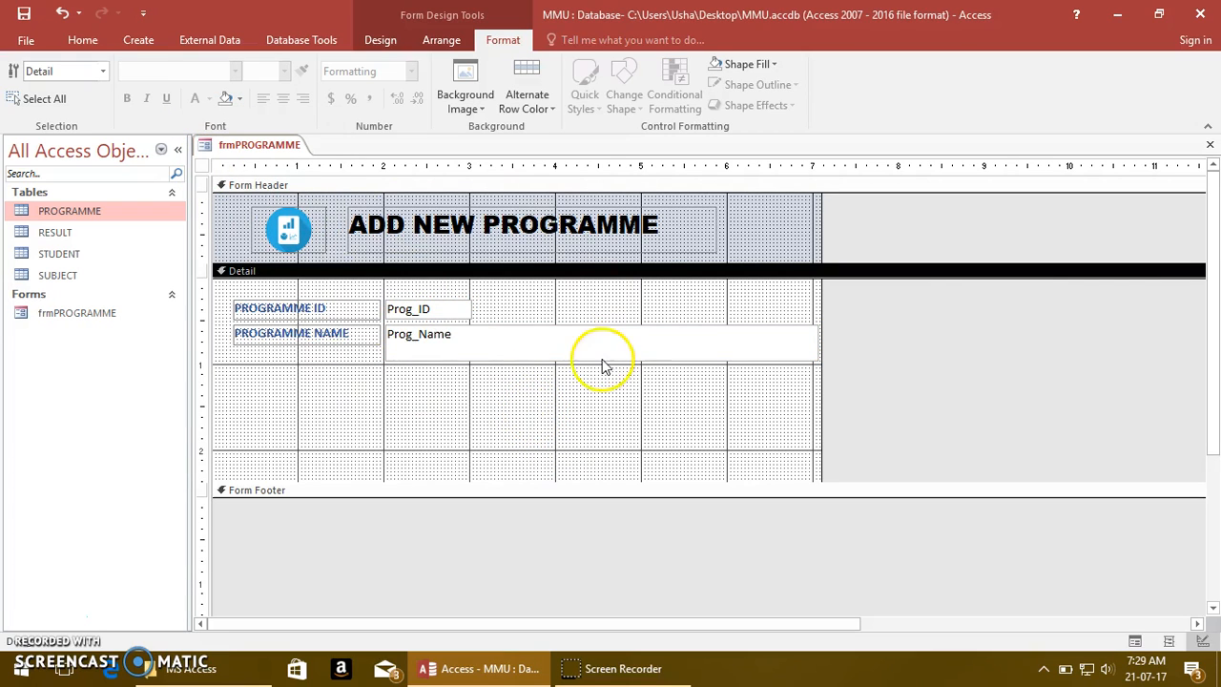
Preview the form in Form View and return to Design View
click(83, 40)
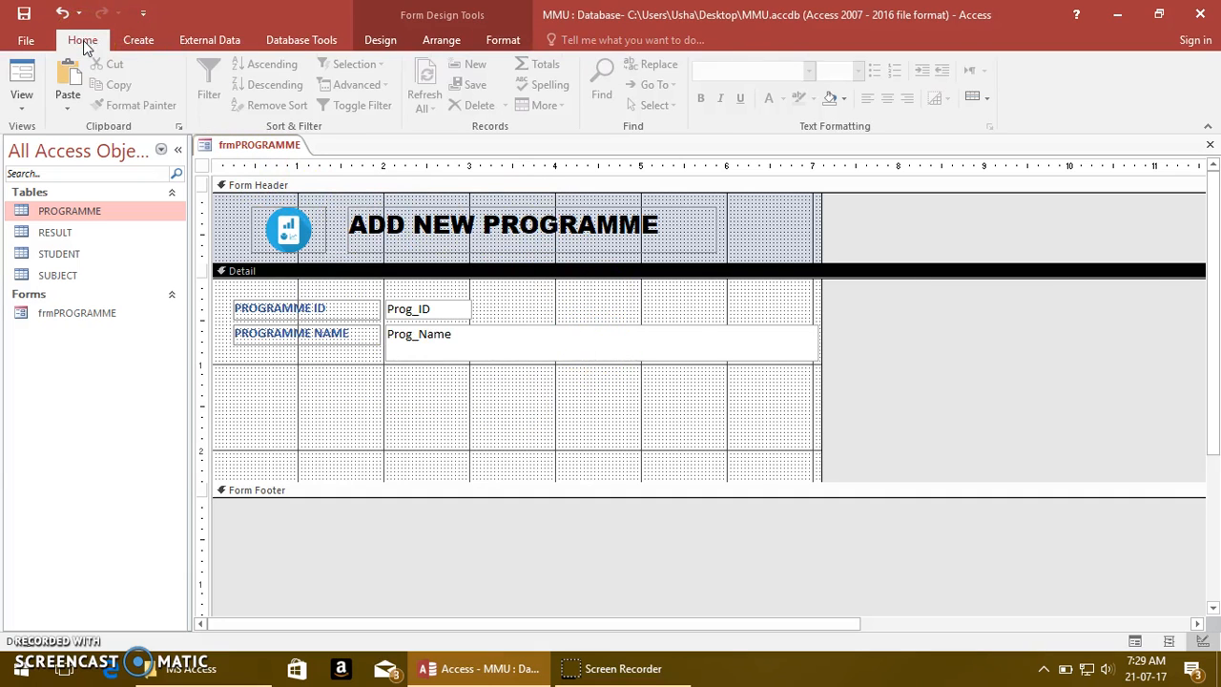
click(21, 103)
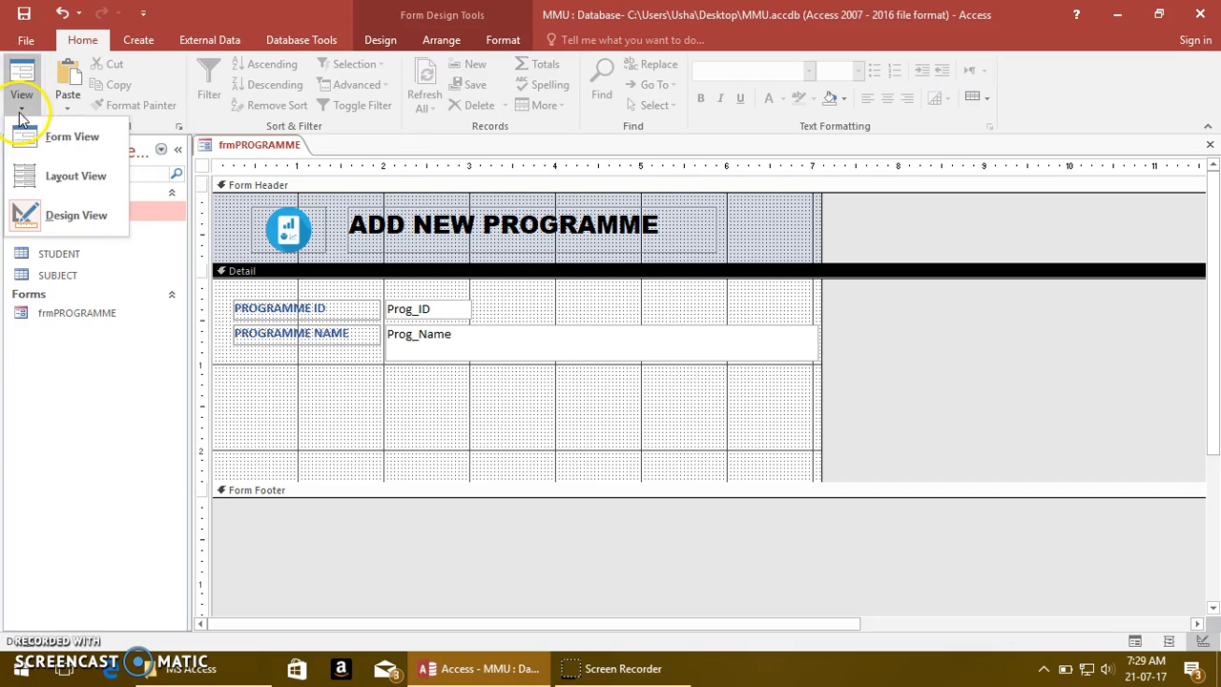
click(72, 140)
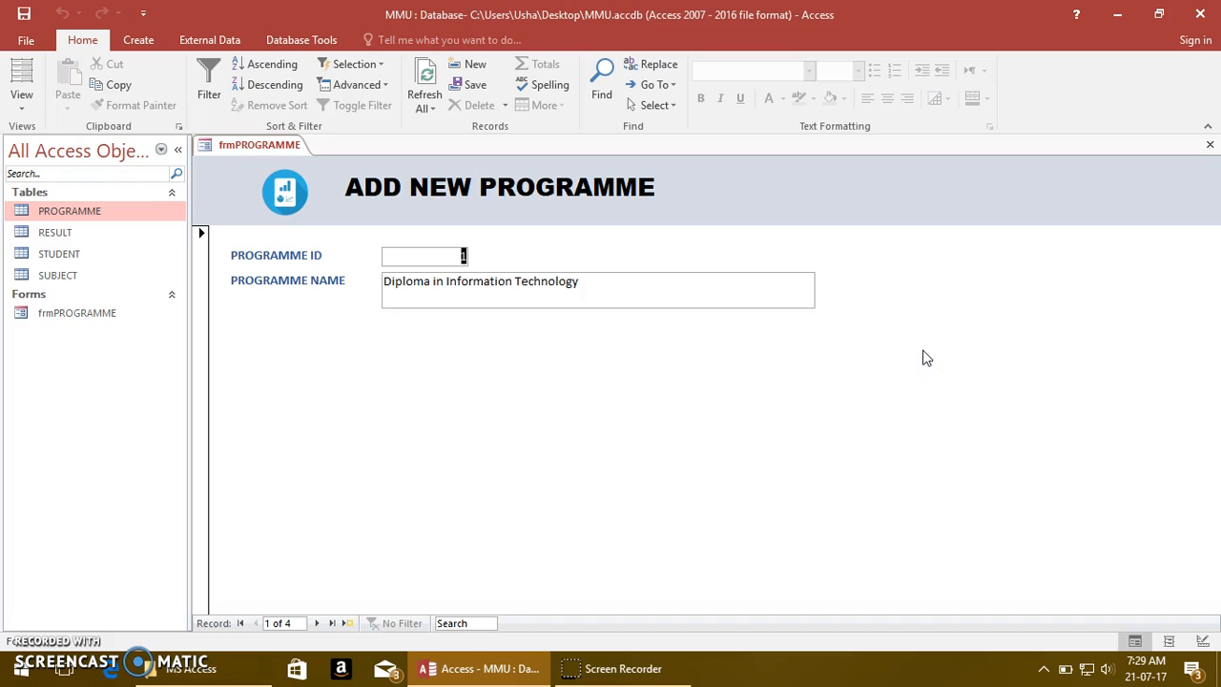
click(29, 108)
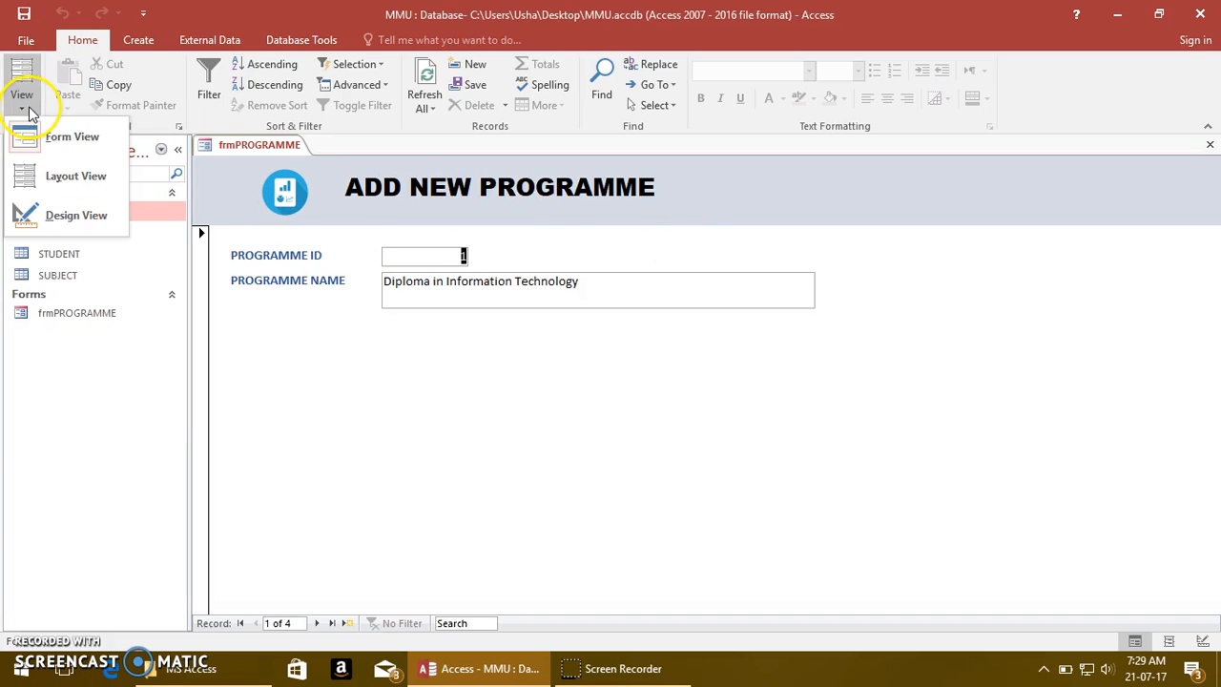
click(65, 213)
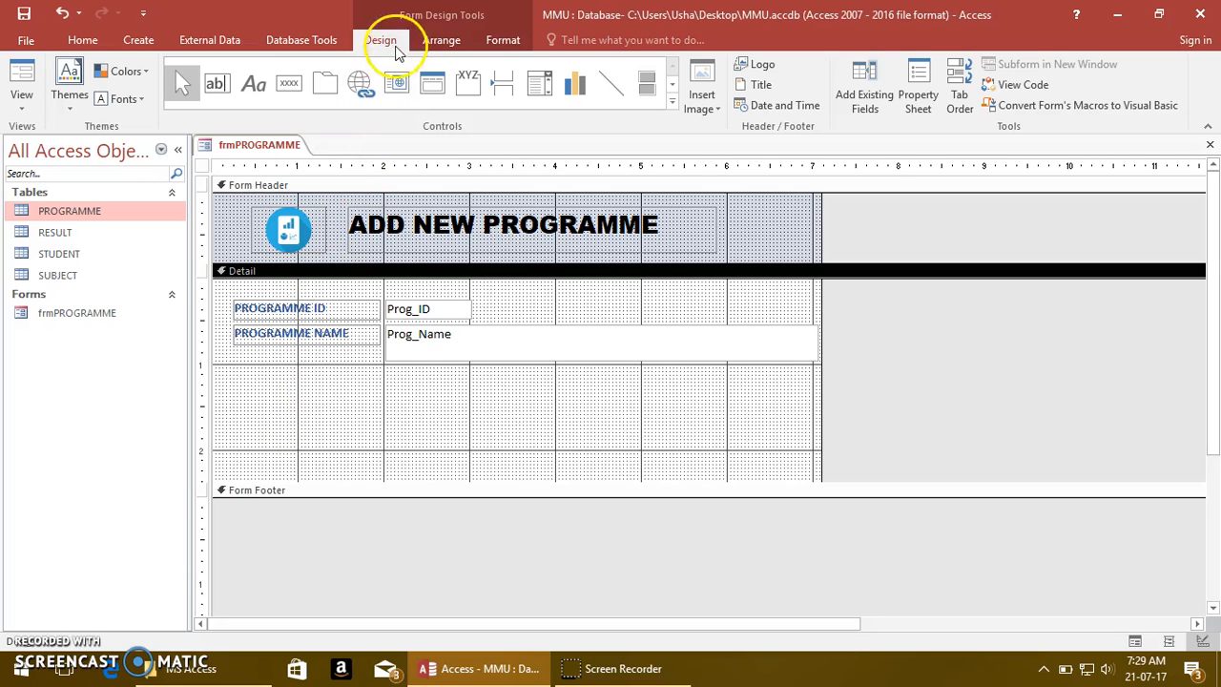
Draw a command button below the fields in the Detail section and assign it the Record Operations action Add New Record
click(290, 86)
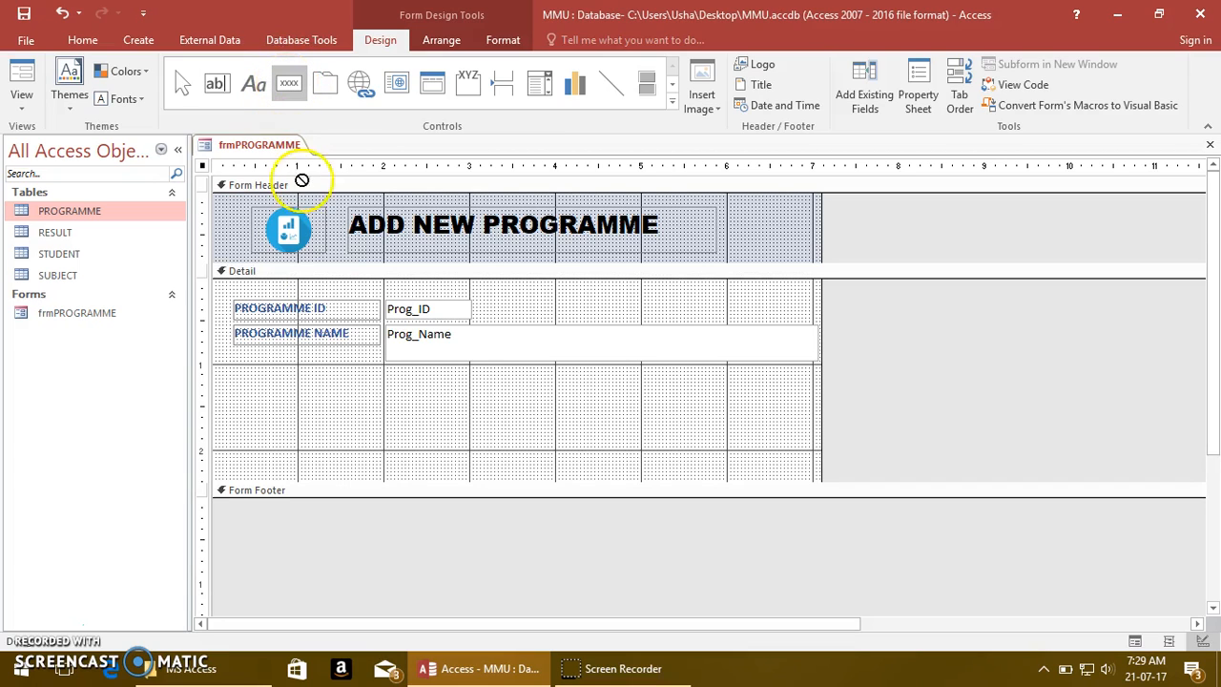
drag(236, 412, 368, 446)
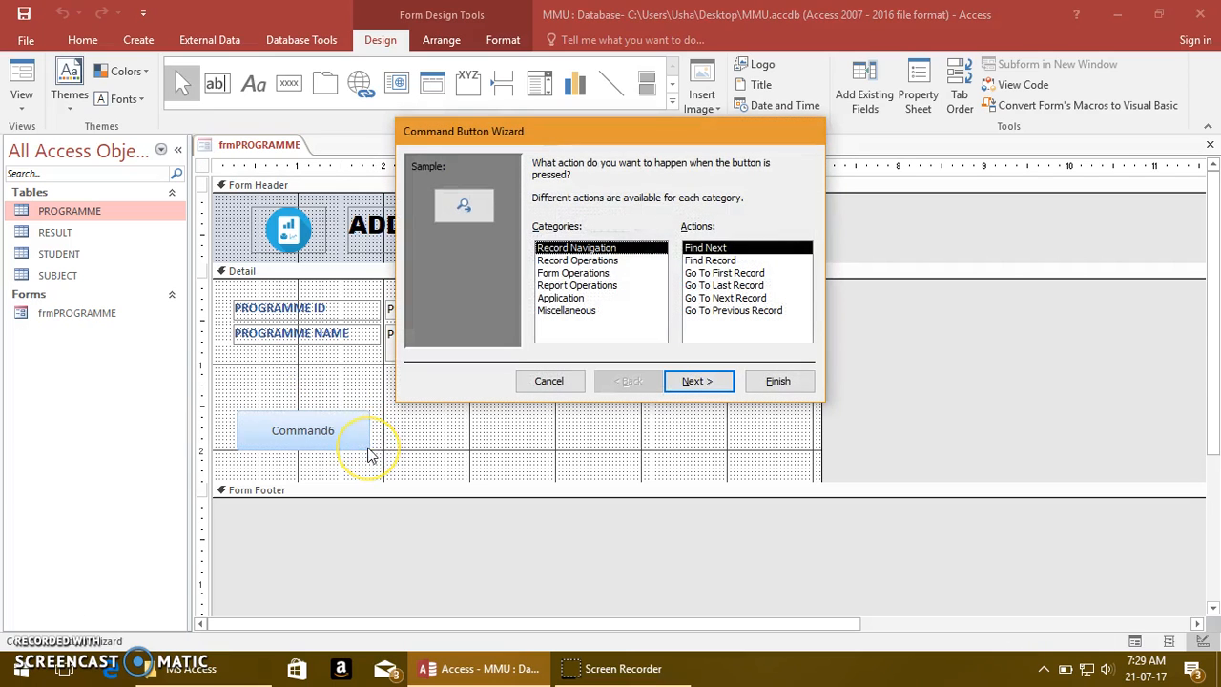
drag(575, 125, 587, 156)
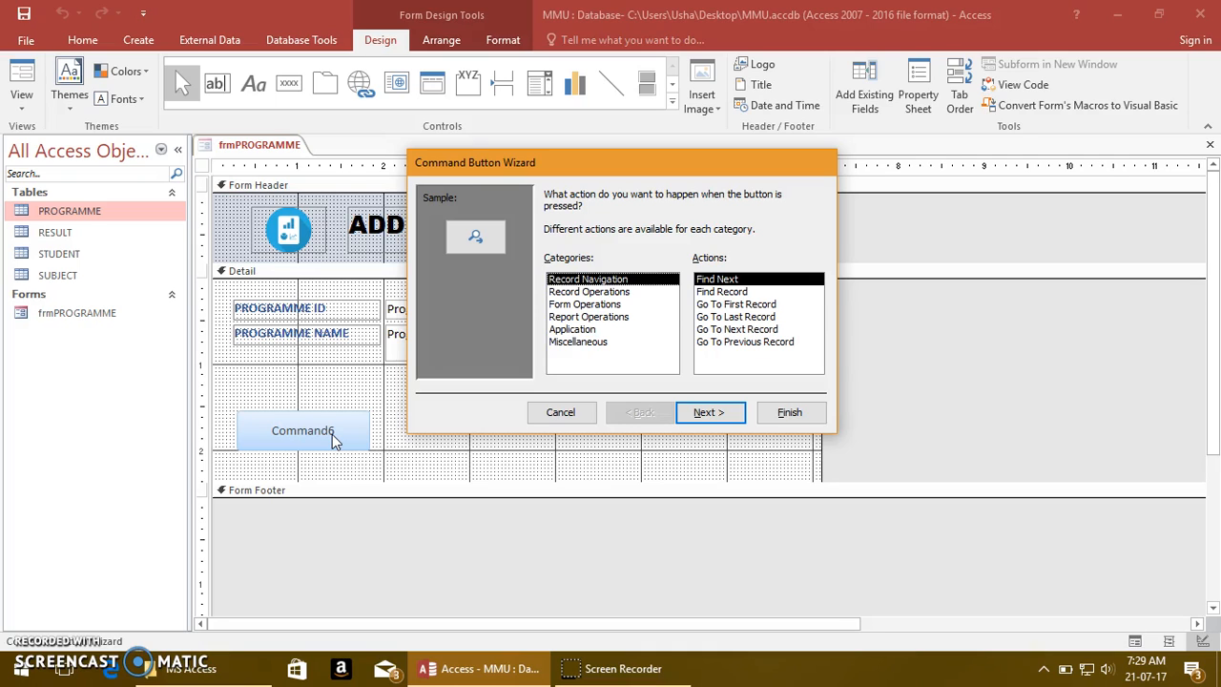
click(586, 292)
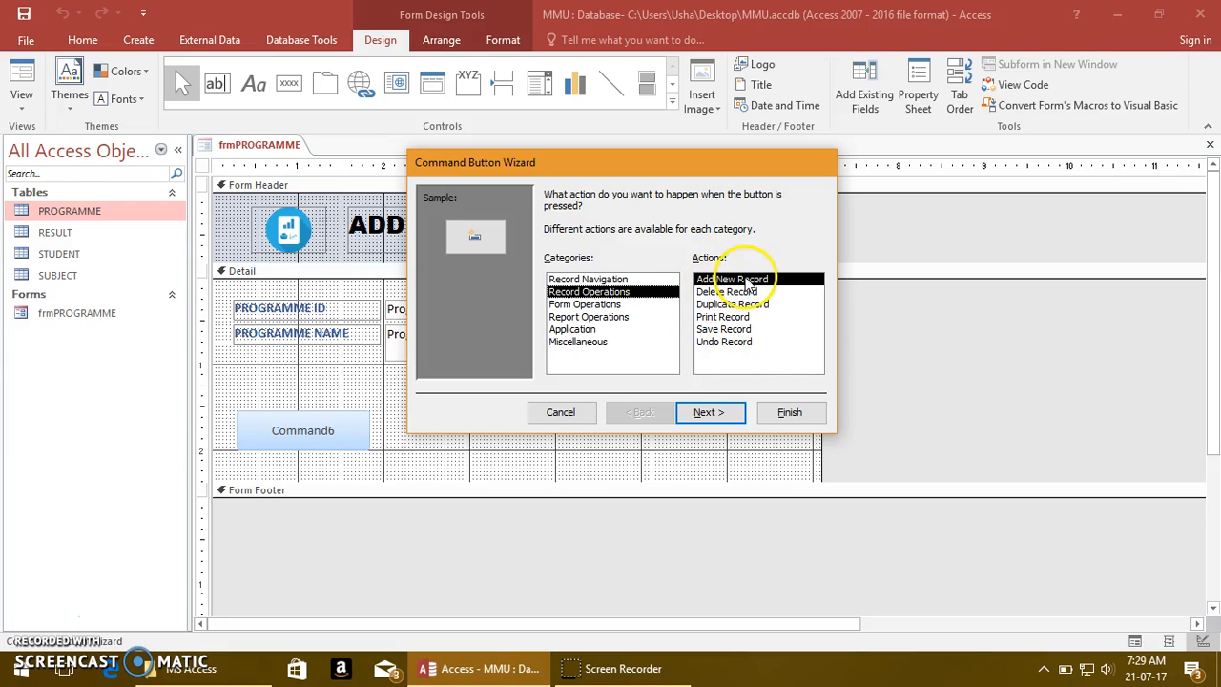
click(708, 414)
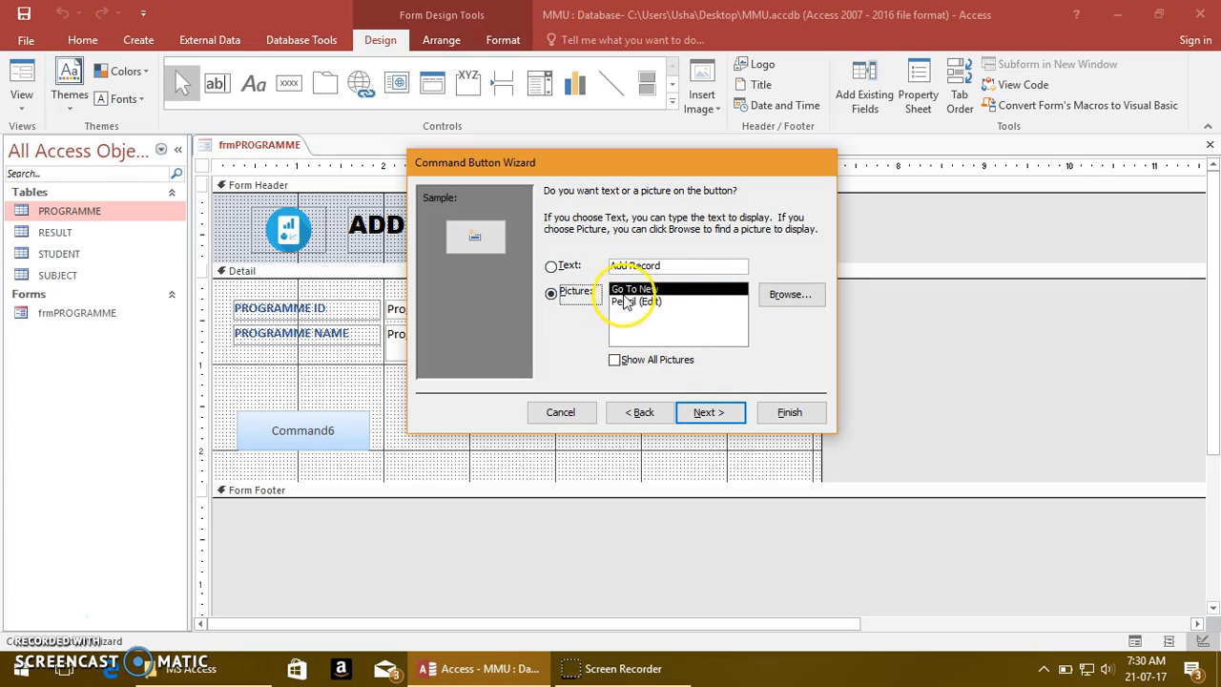
Show the text Add Record on the button, name it btnadd and finish the Command Button Wizard
click(553, 268)
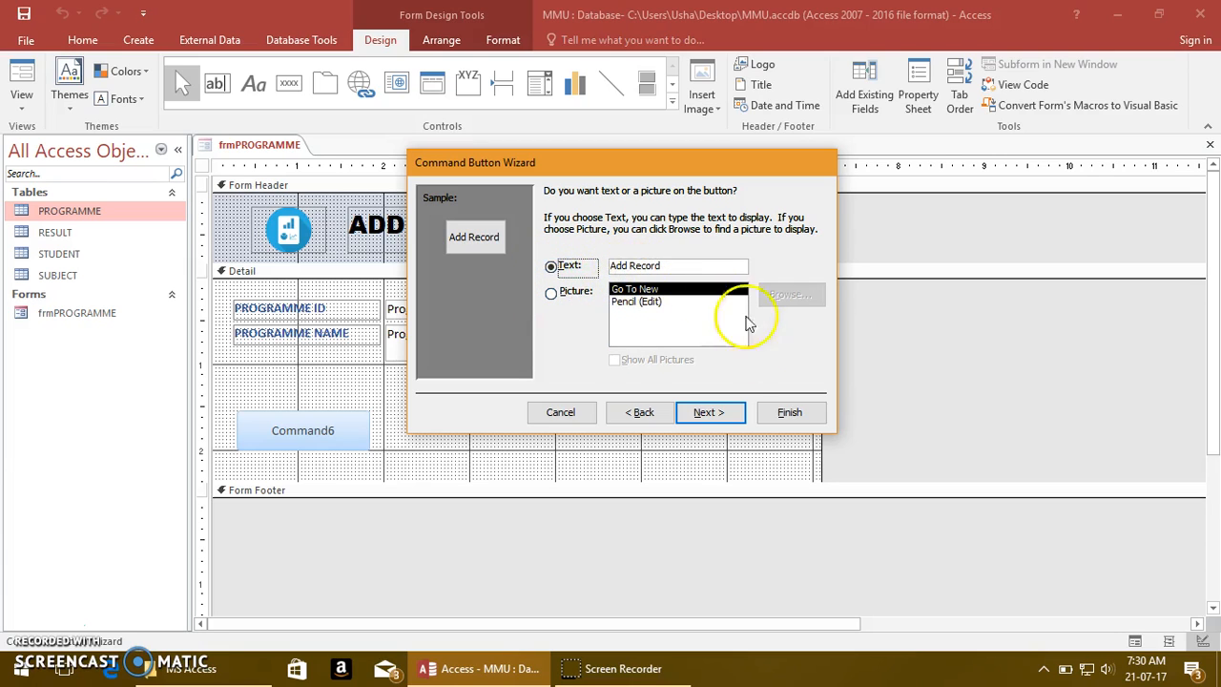
click(725, 415)
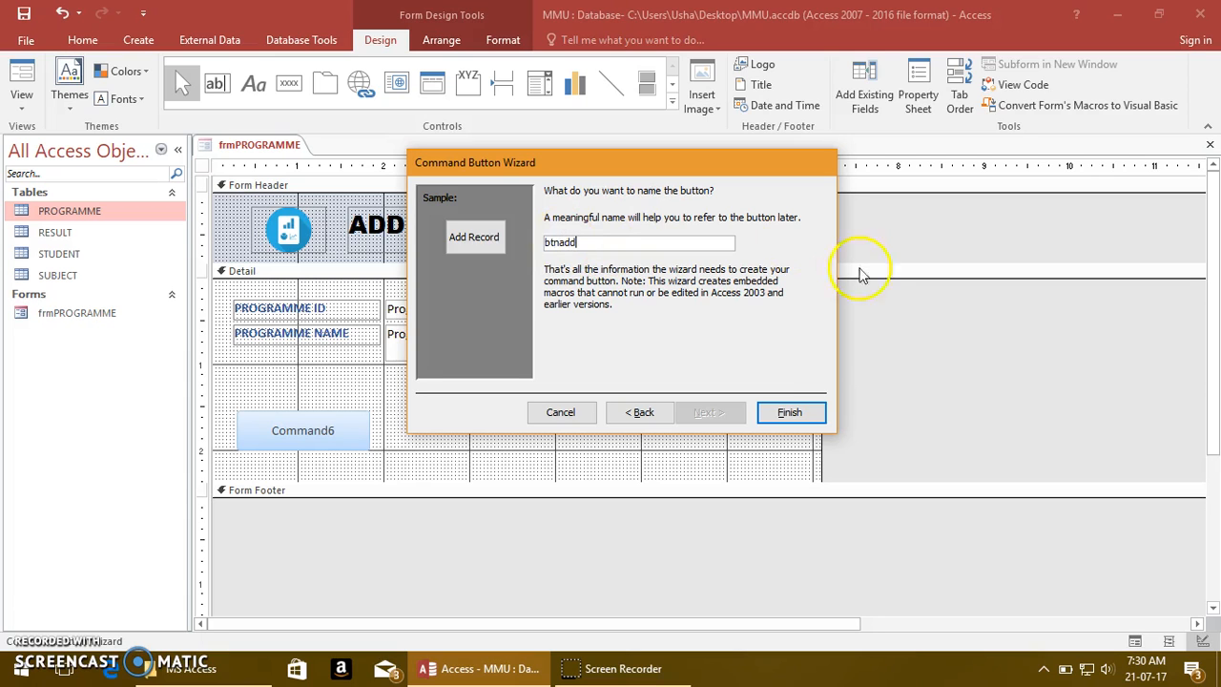
click(807, 412)
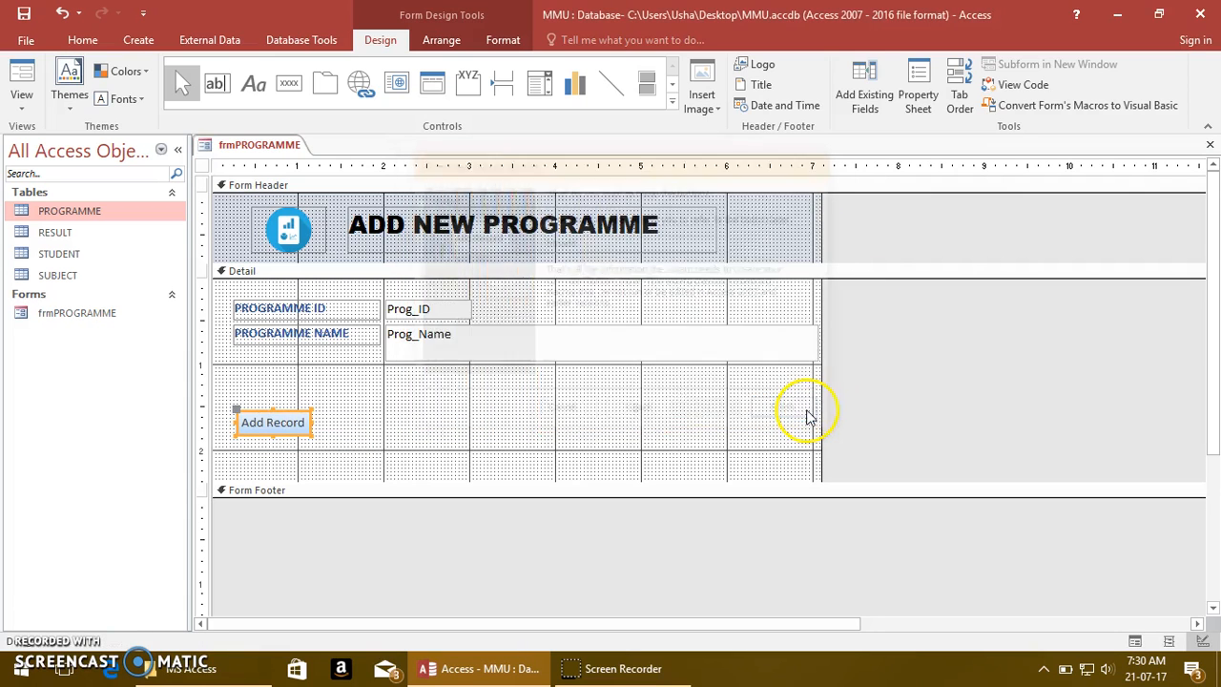
click(642, 412)
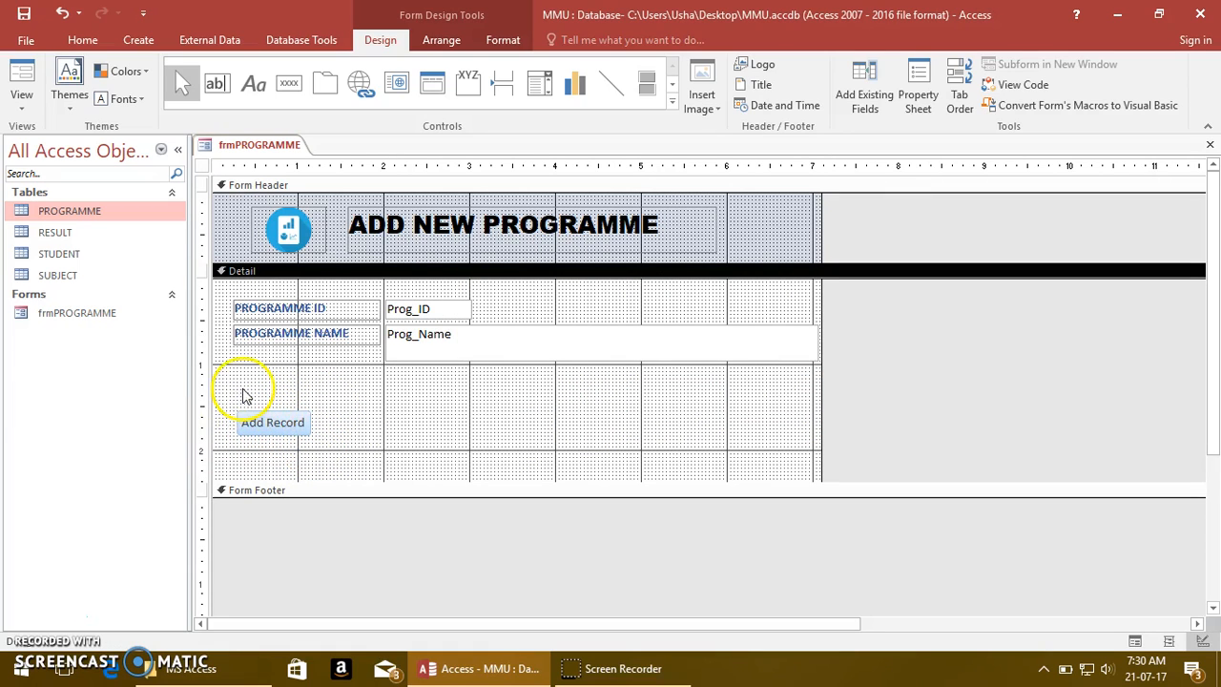
Set the Add Record button's Back Color to the dark green Accent 6, Darker 25%
double_click(279, 434)
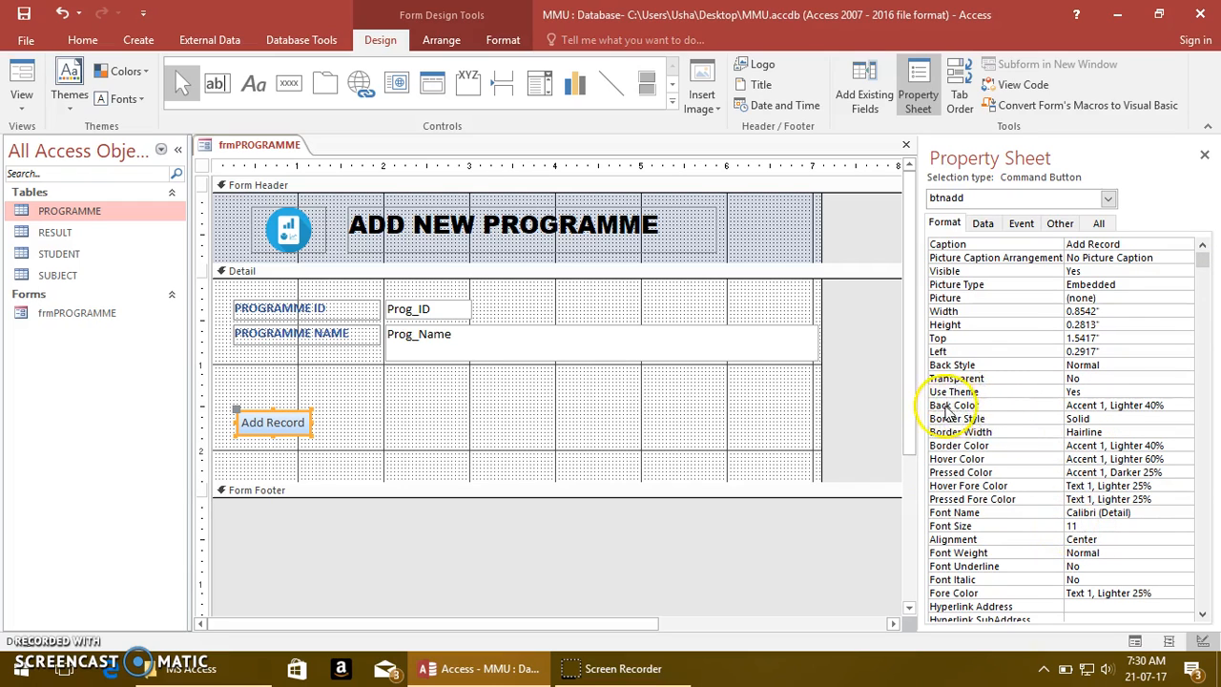
click(1169, 405)
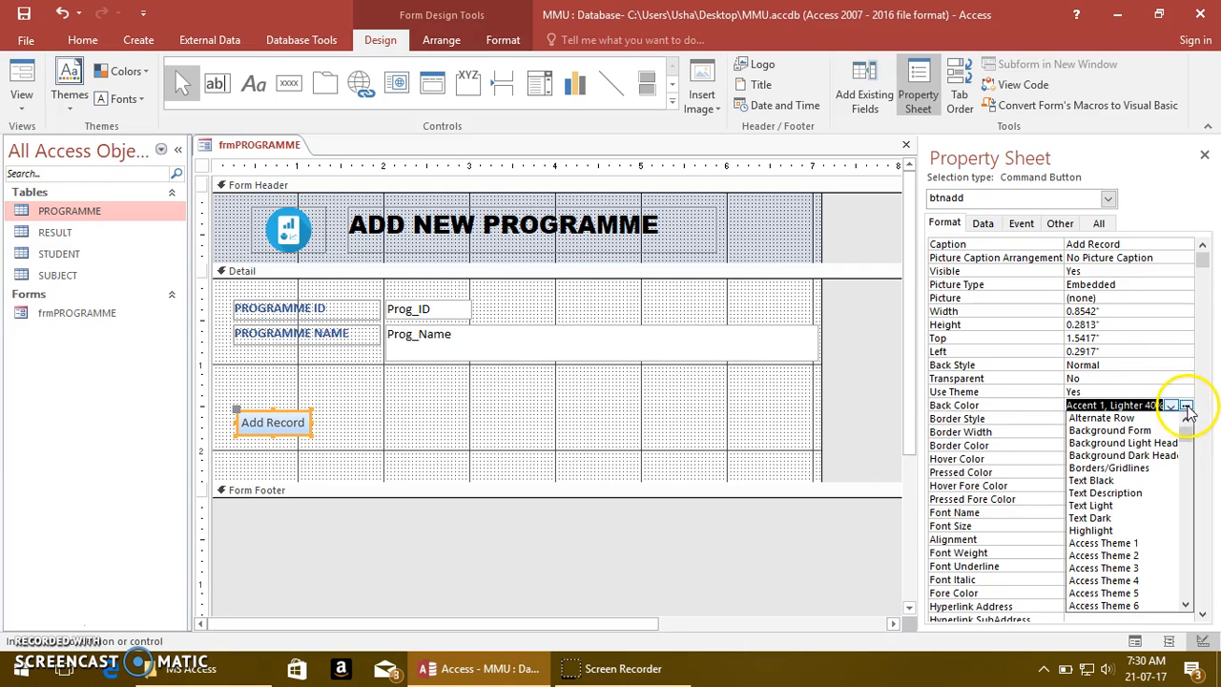
click(1187, 408)
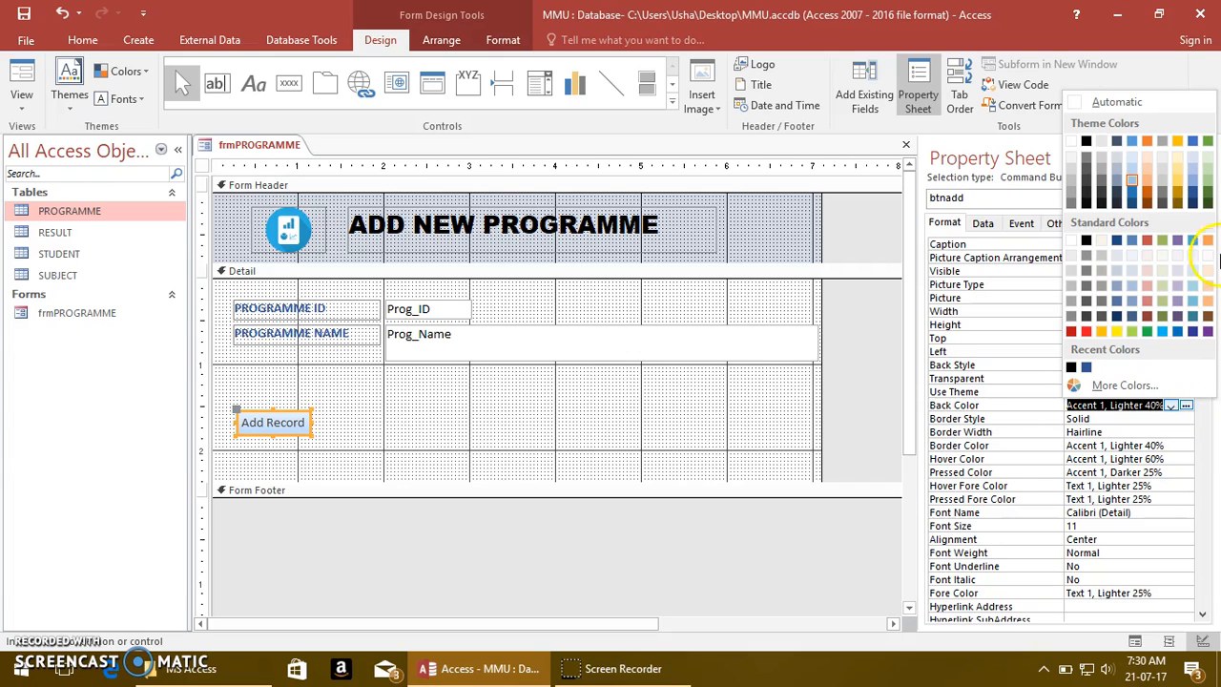
click(1206, 181)
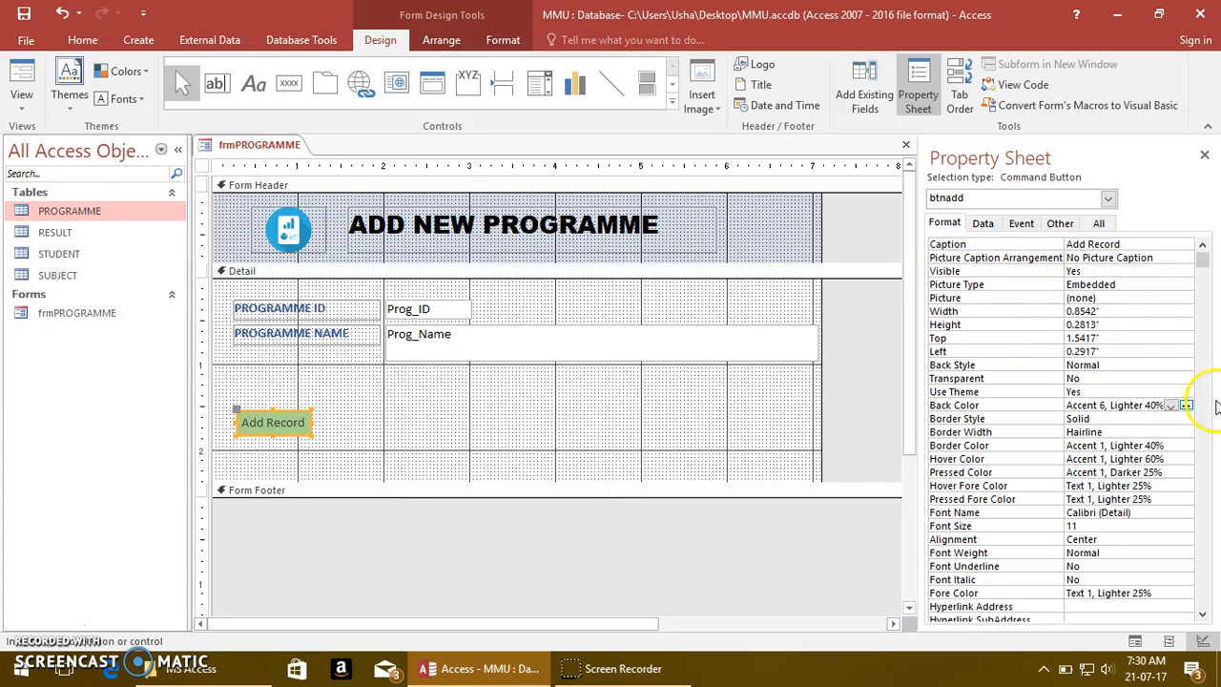
click(1187, 405)
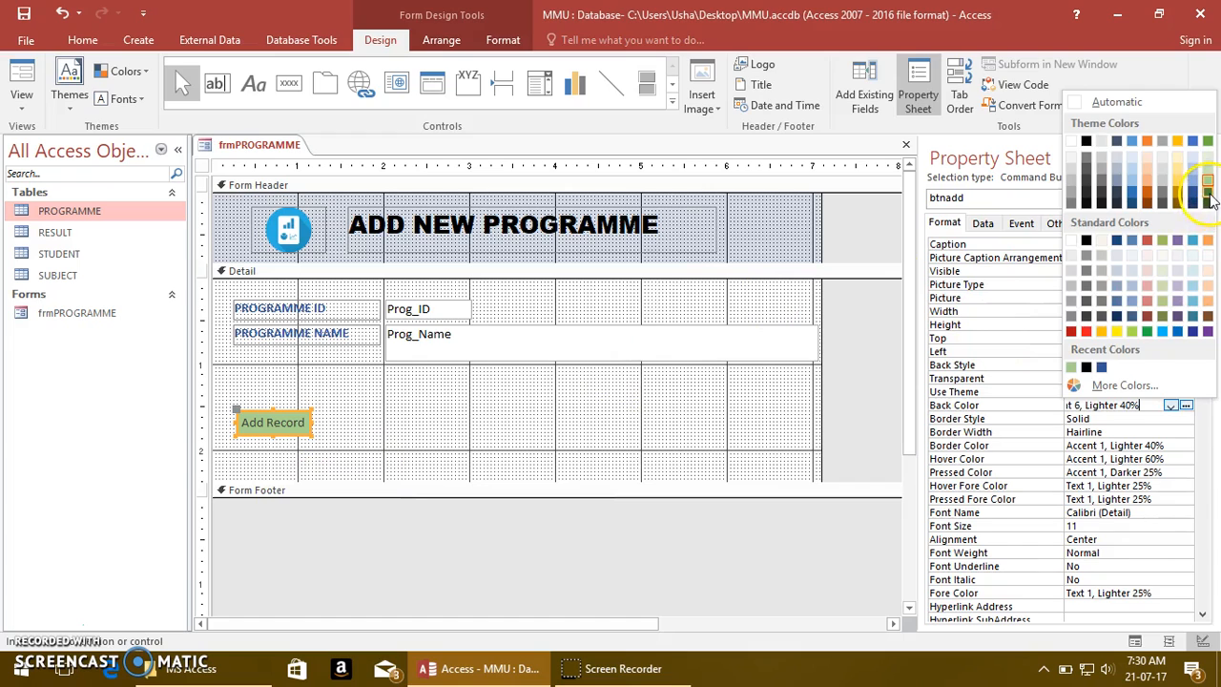
click(1208, 196)
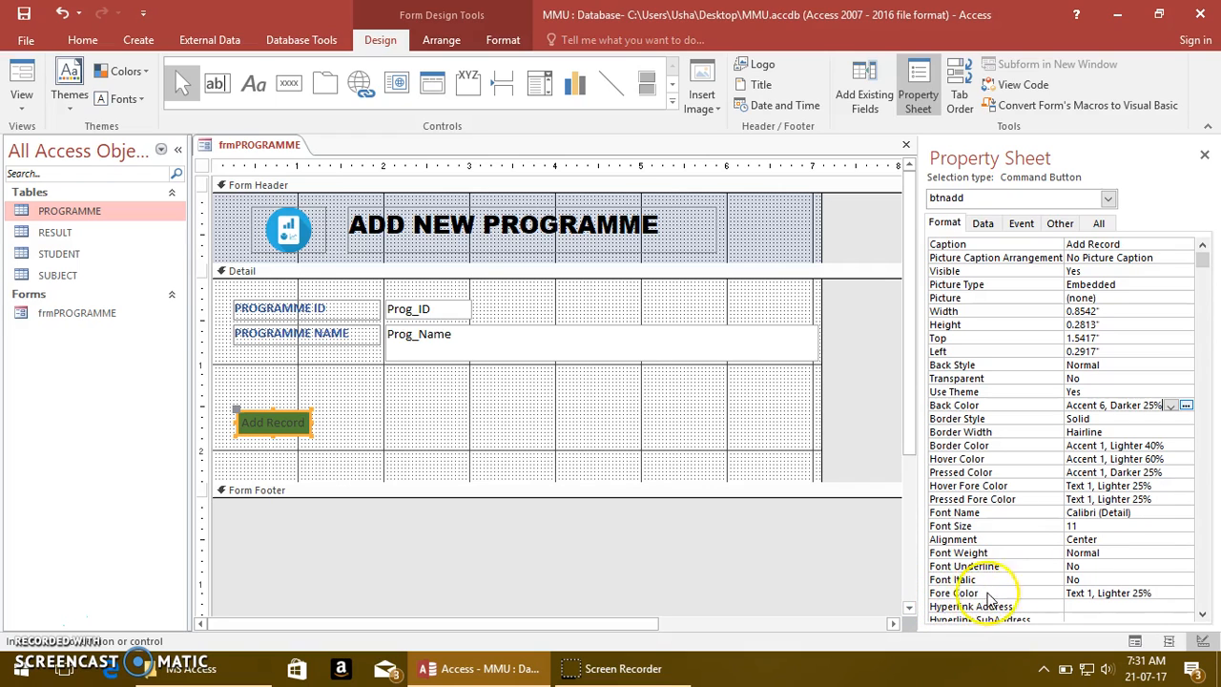
Set the Add Record button's Fore Color to white Background 1 and its Font Weight to Bold
click(1164, 592)
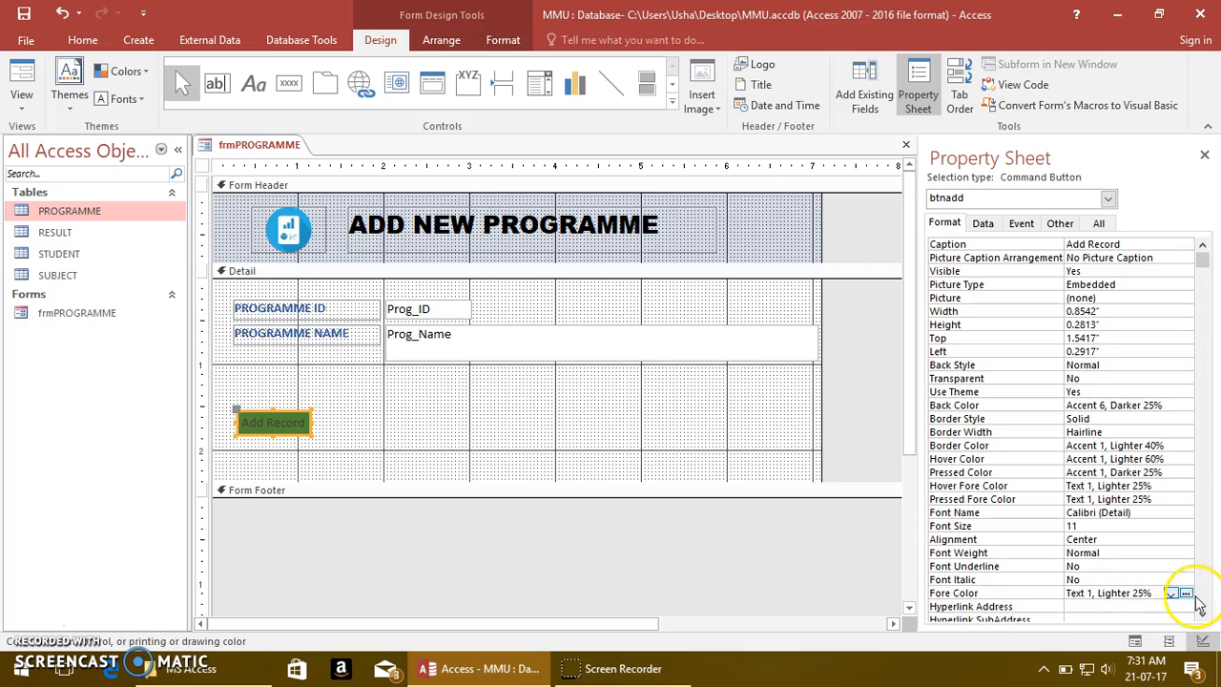
click(1172, 593)
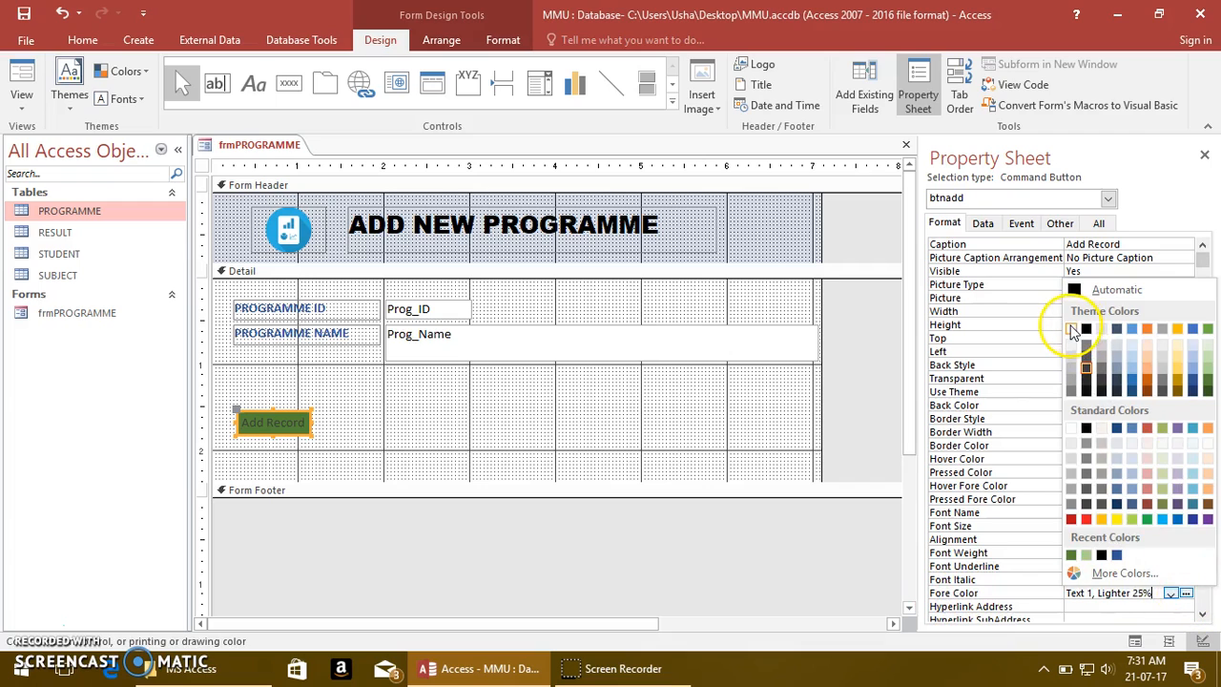
click(1072, 330)
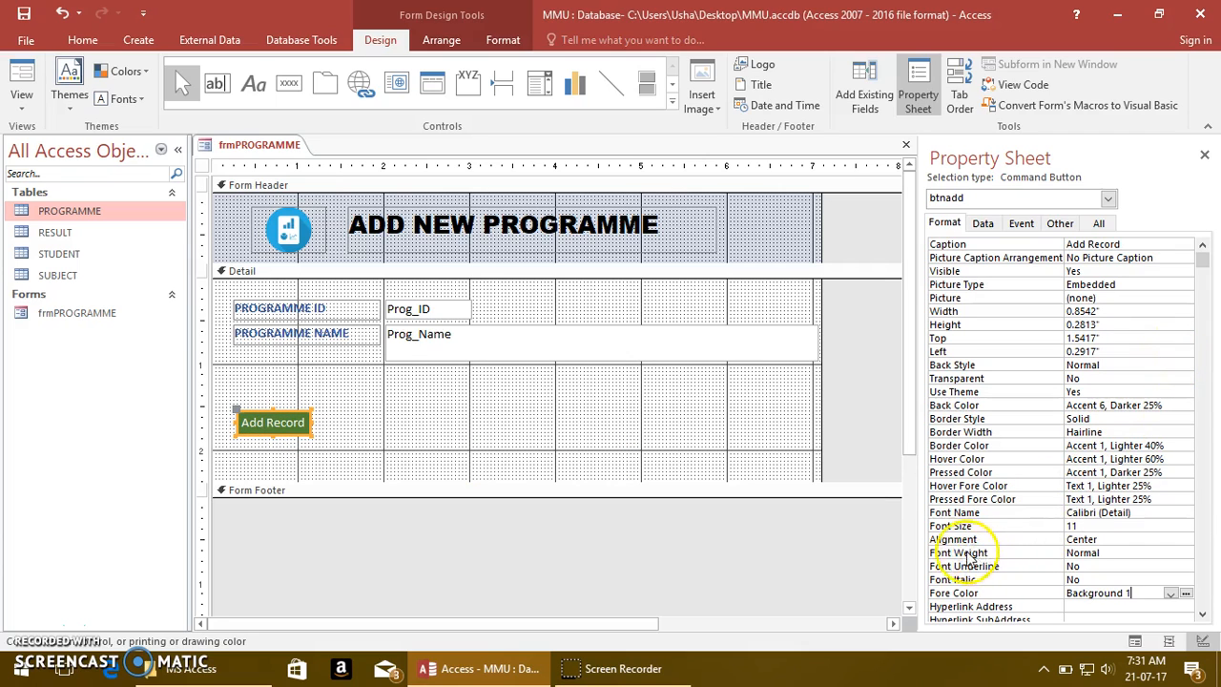
click(1146, 554)
click(1187, 555)
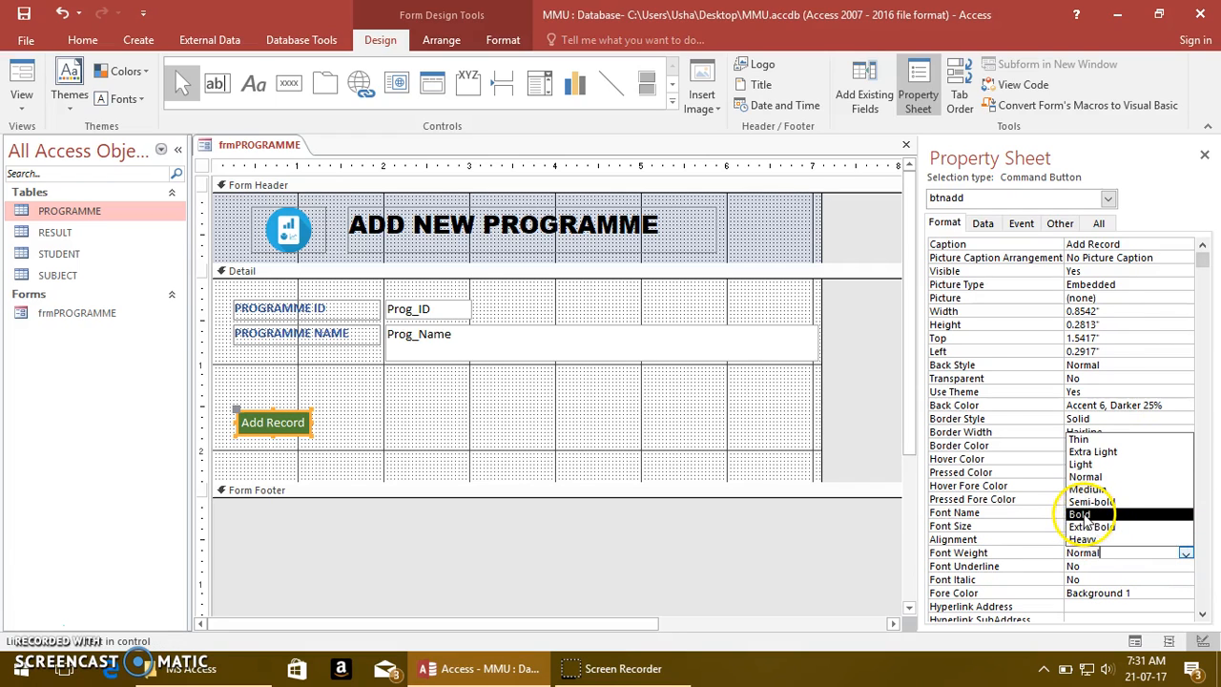
click(1081, 515)
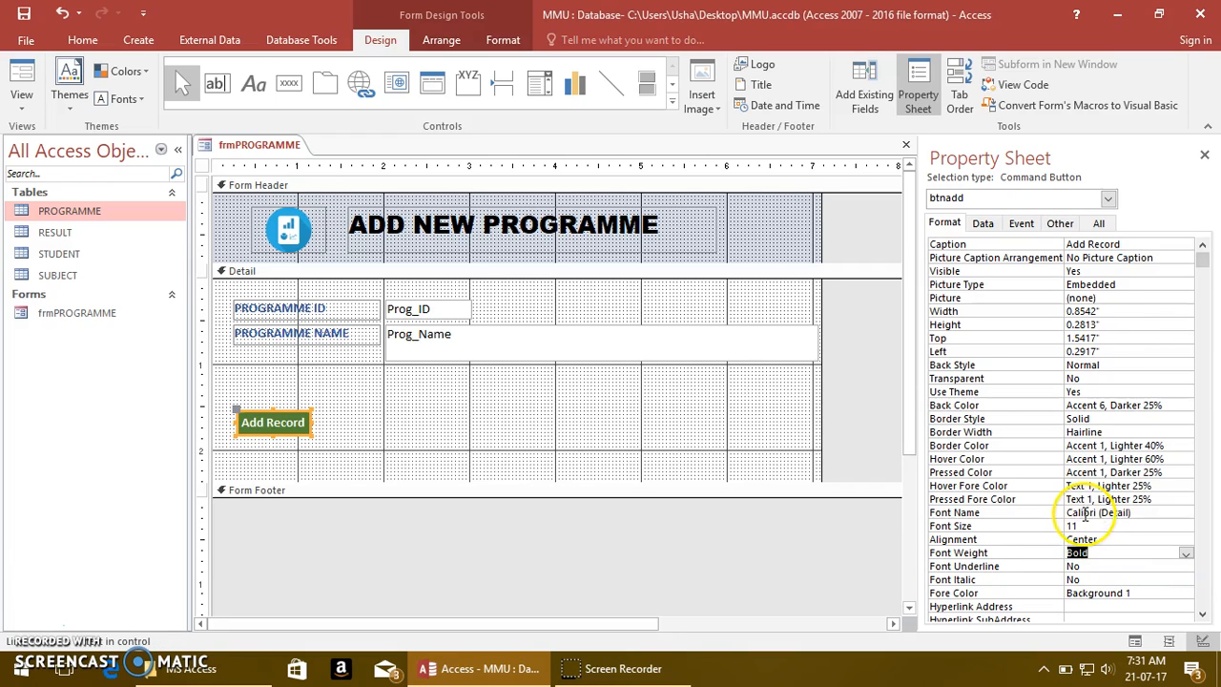
click(428, 438)
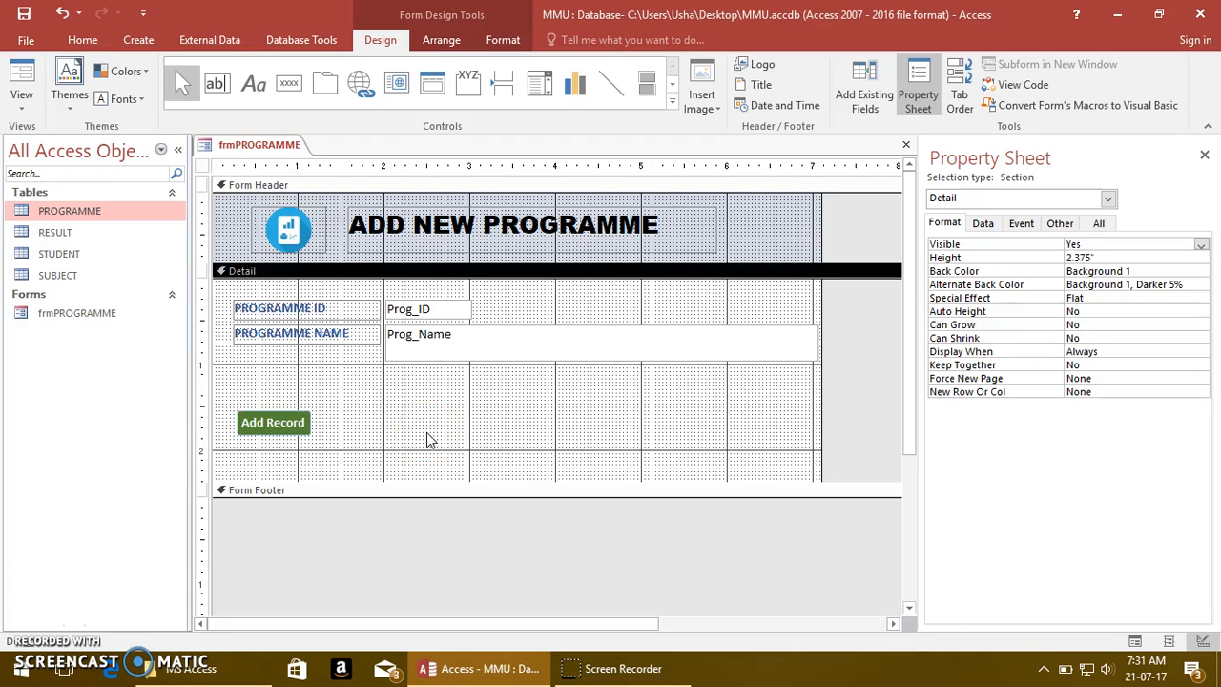
Set the Add Record button's Hover Color to the standard red #ED1C24
click(283, 434)
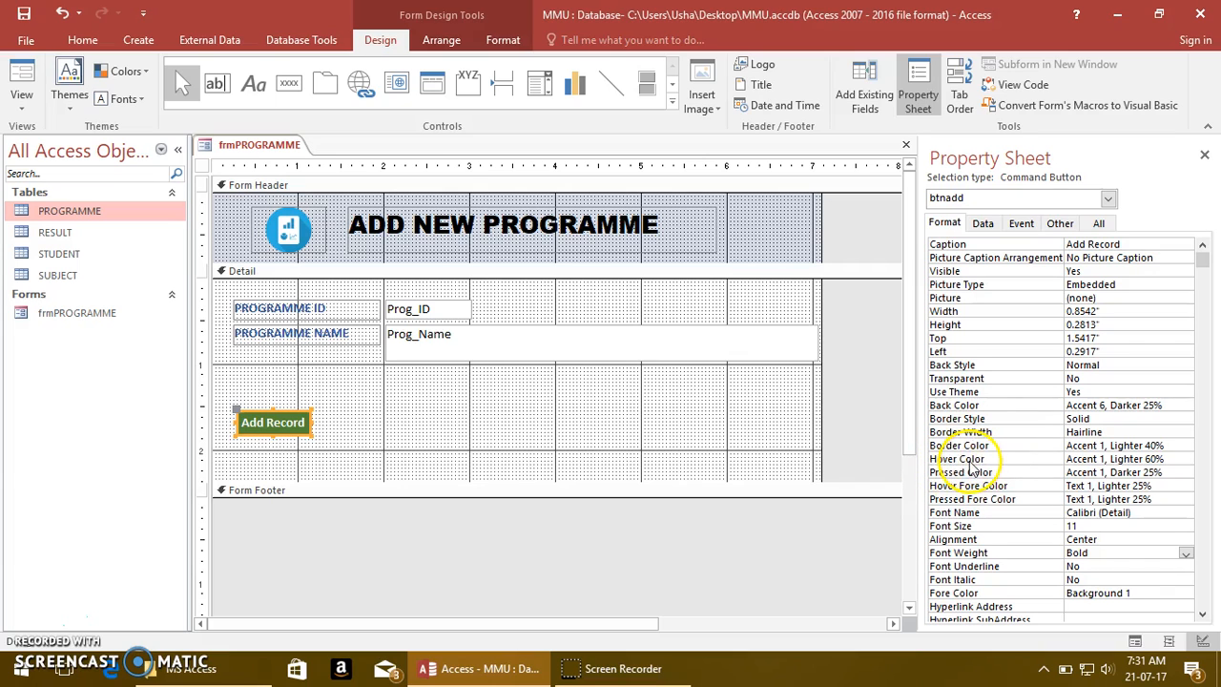
click(1188, 459)
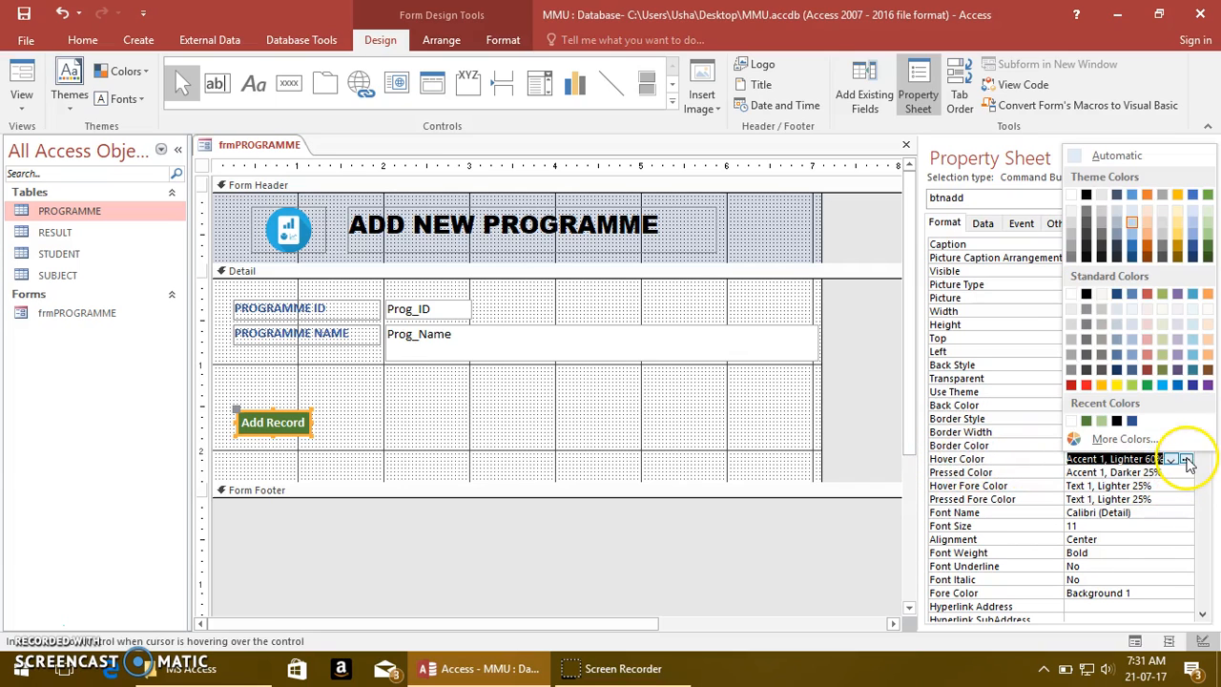
click(1087, 386)
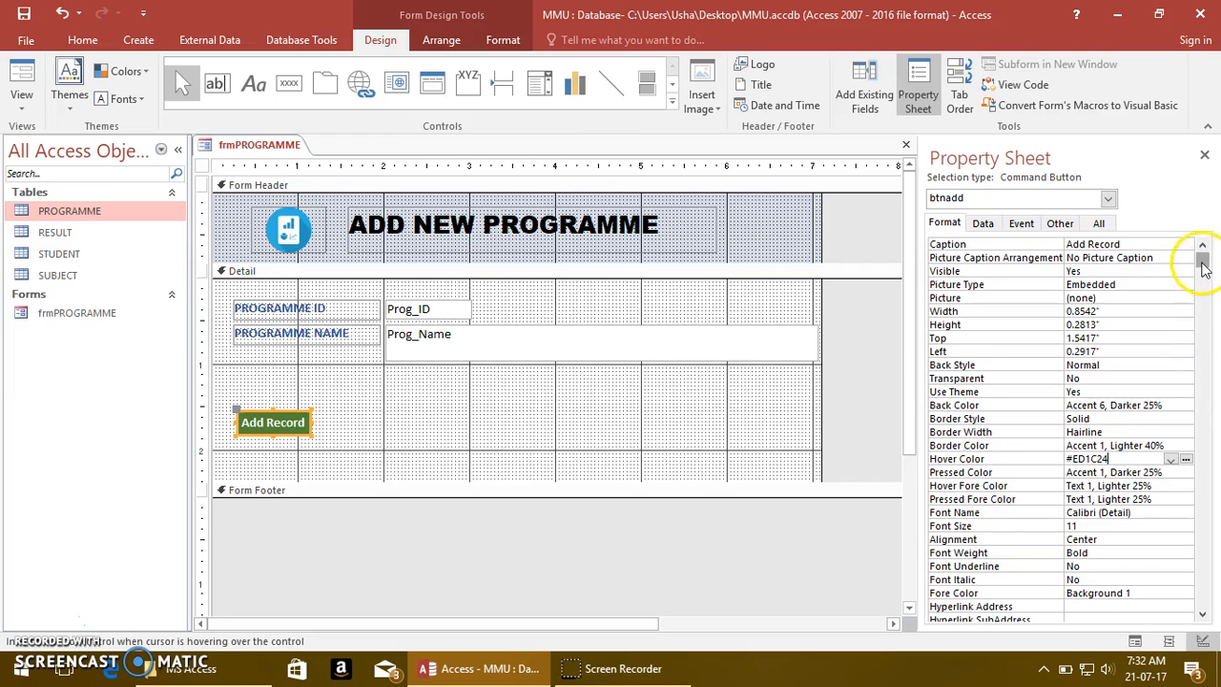
Set the Add Record button's Hover Fore Color to the white theme colour
drag(1203, 267, 1203, 314)
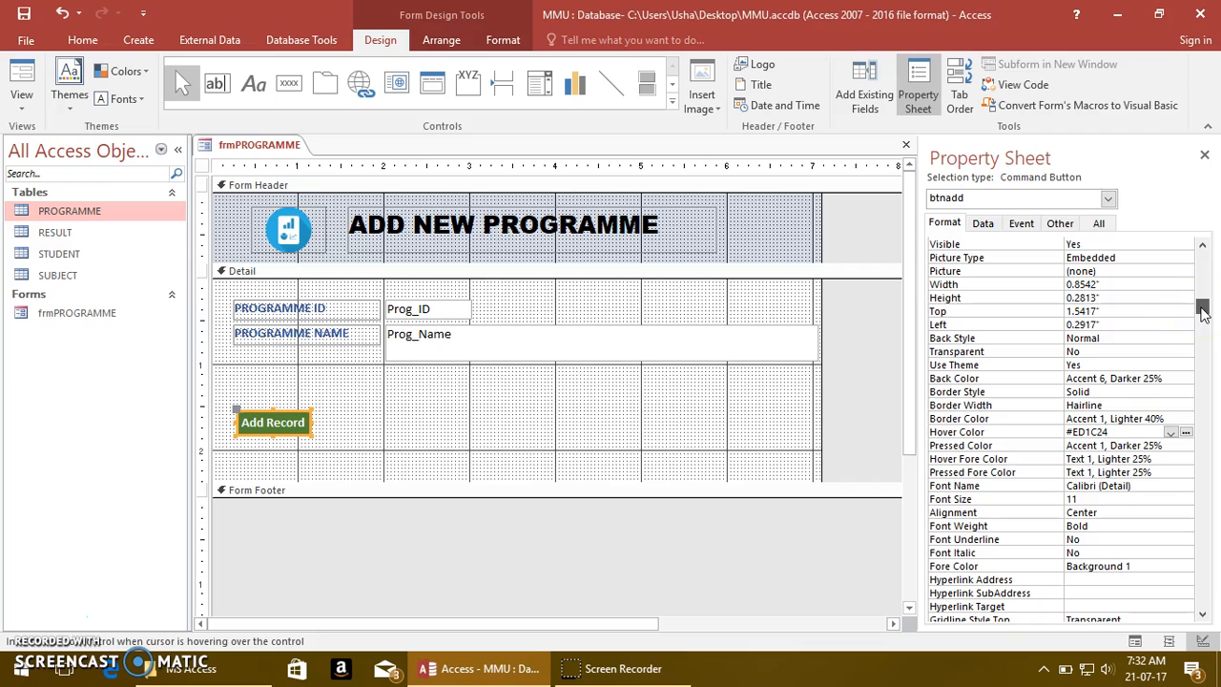
click(950, 461)
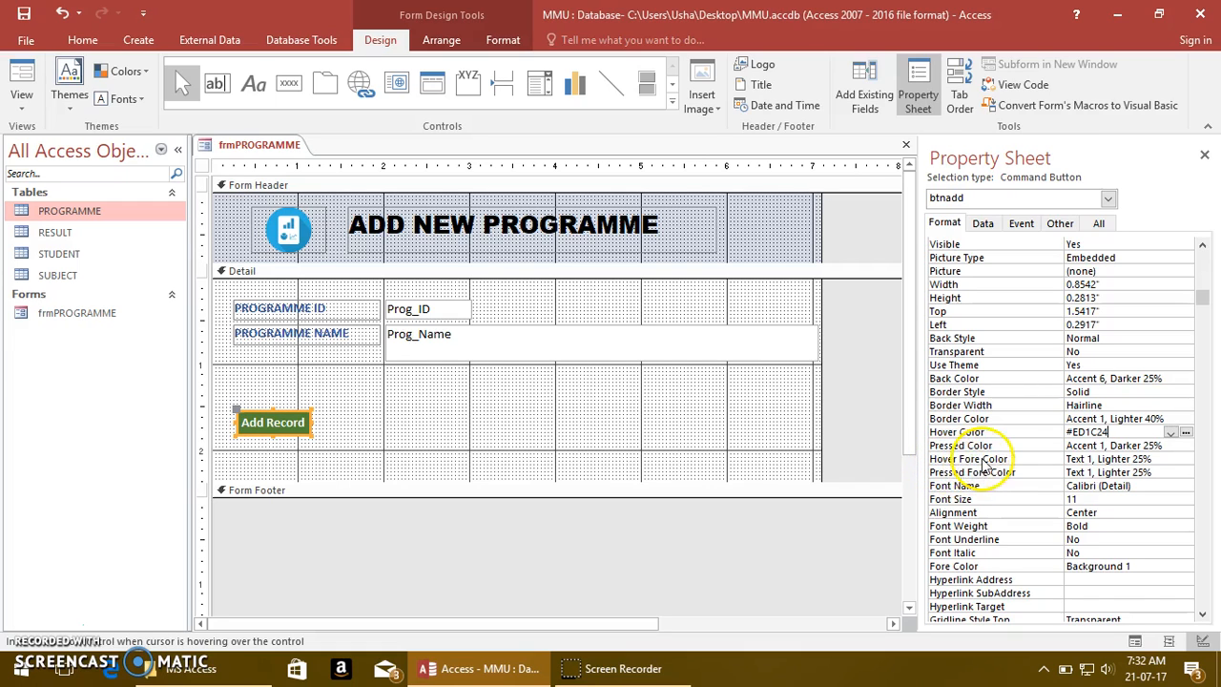
click(1171, 459)
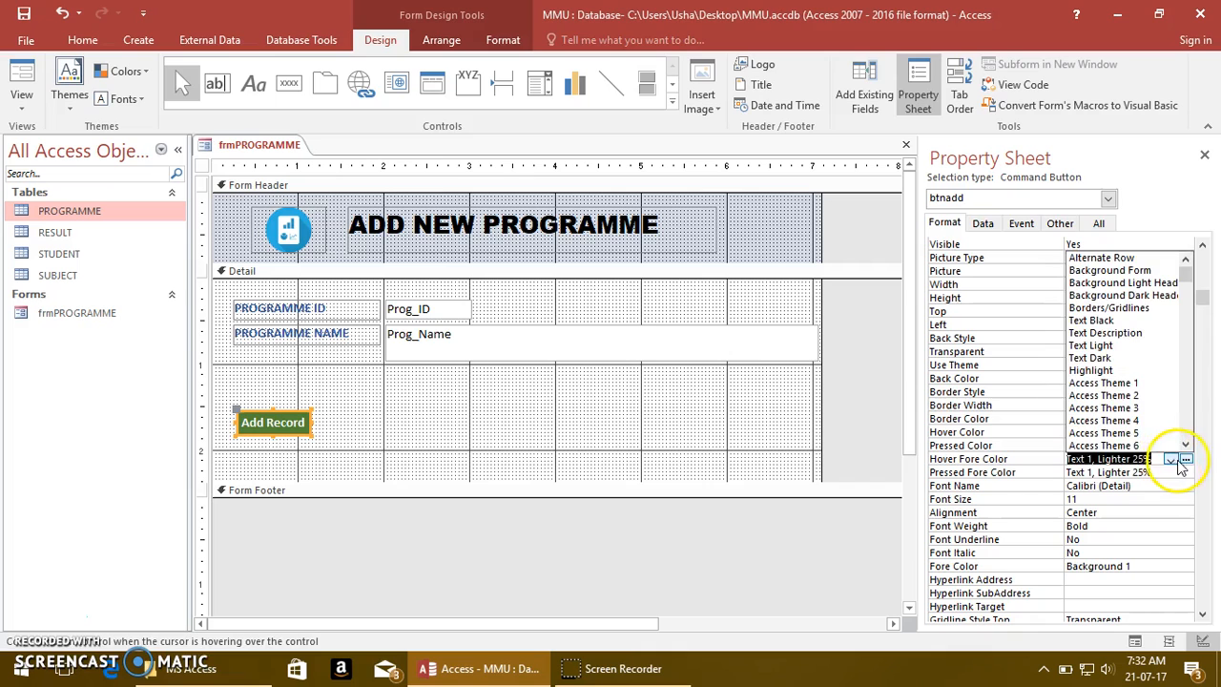
click(1186, 458)
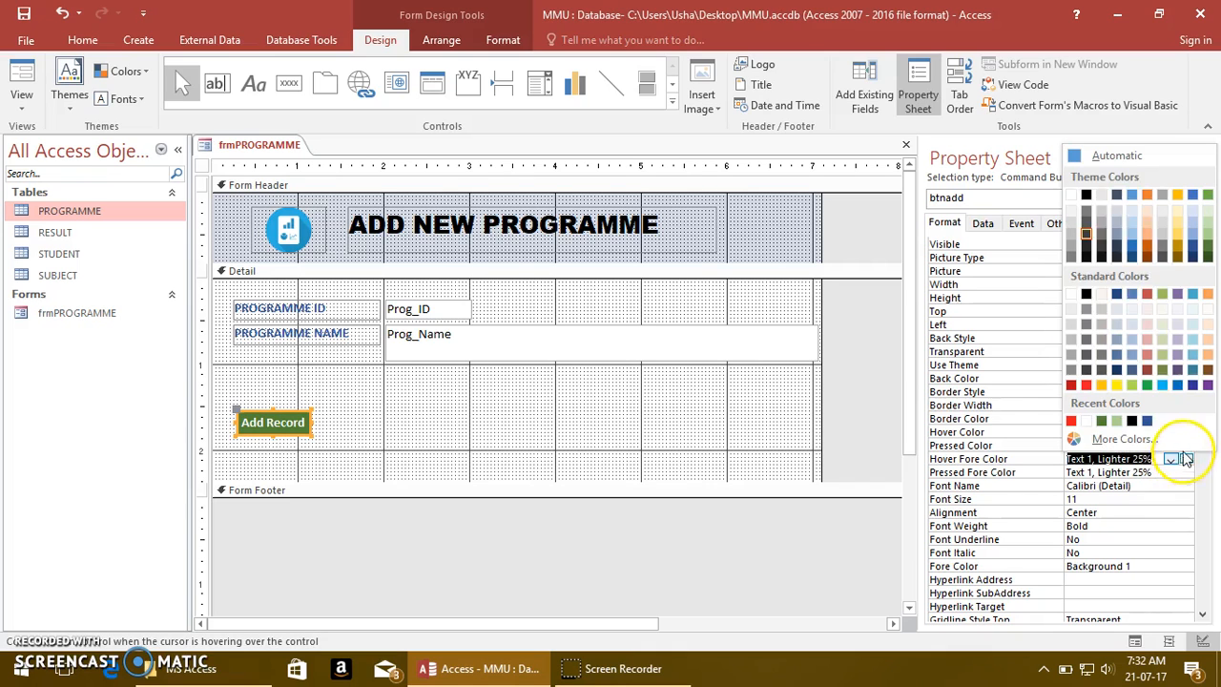
click(1073, 196)
click(626, 422)
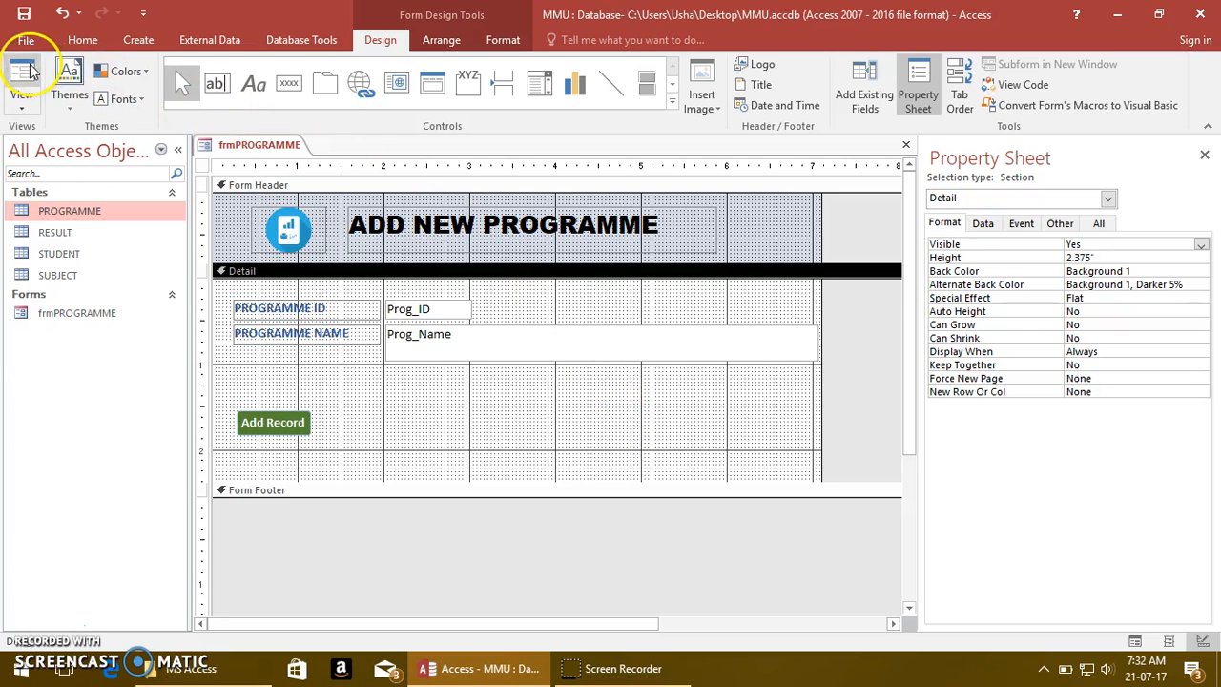
Save the form, switch to Form View and test the Add Record button by starting a new blank record
click(24, 11)
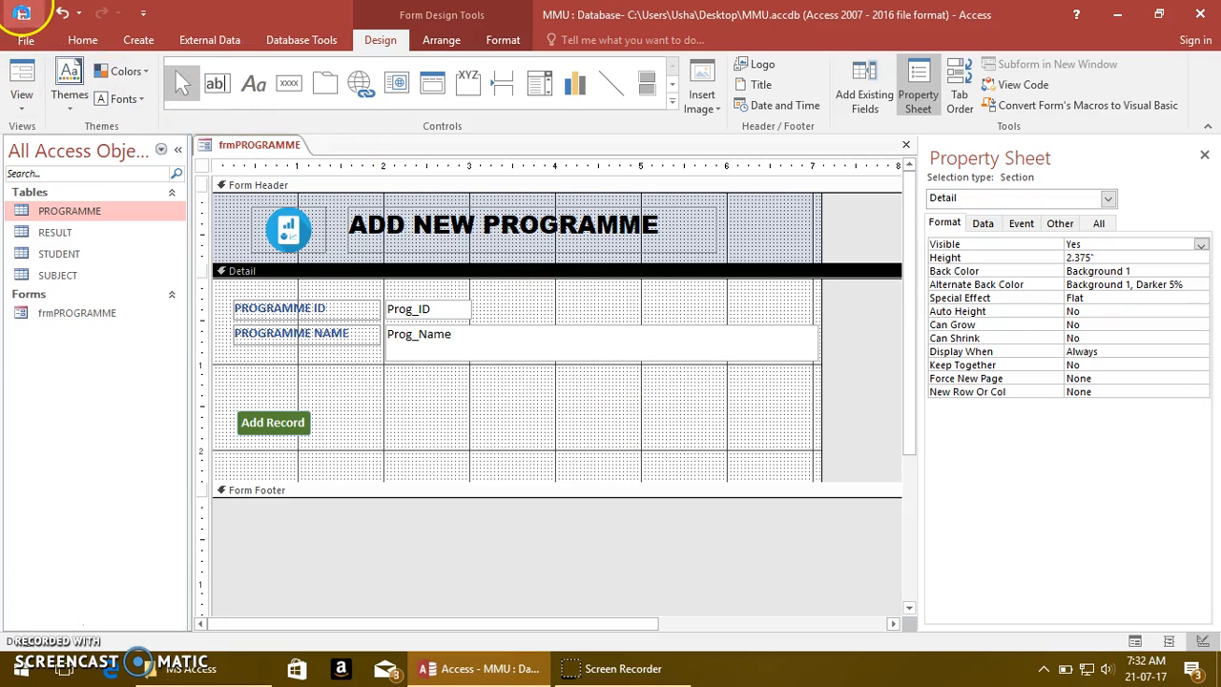
click(23, 71)
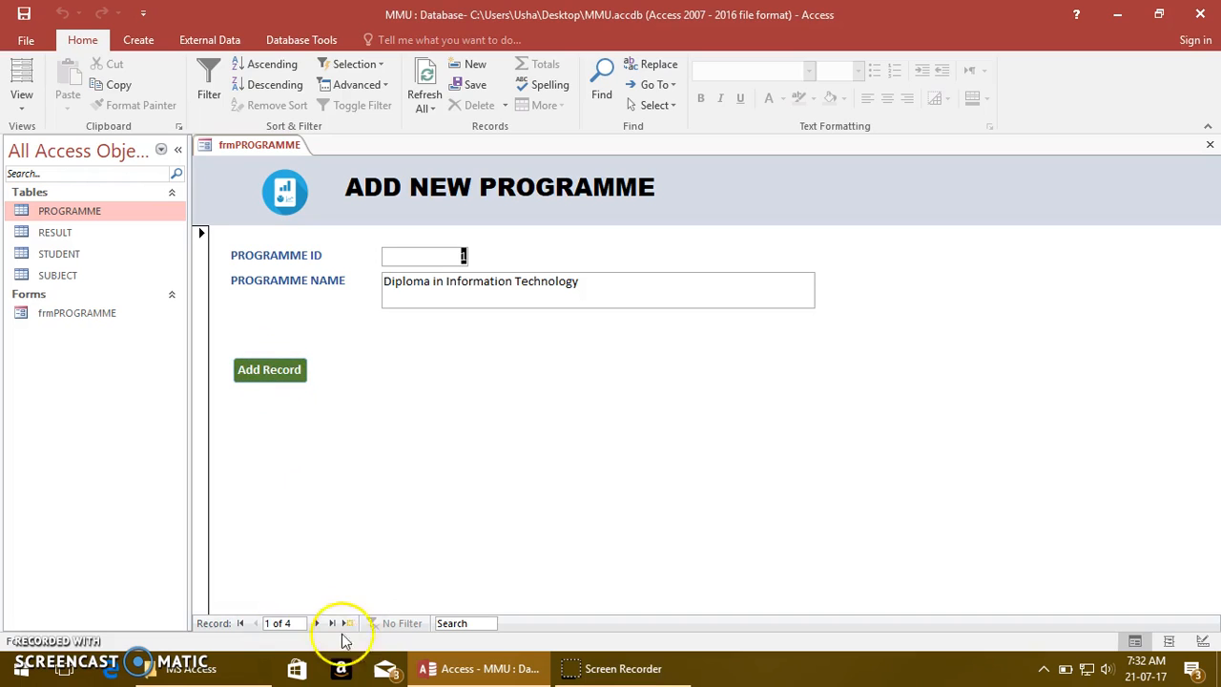
click(281, 379)
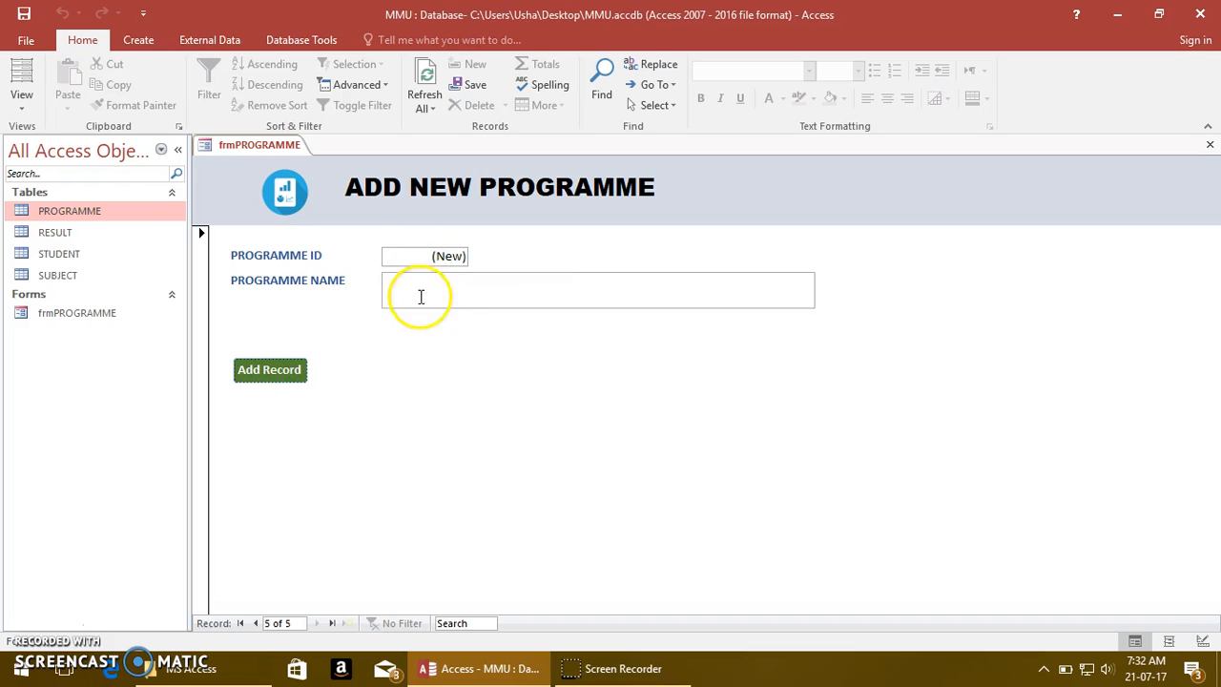
click(432, 294)
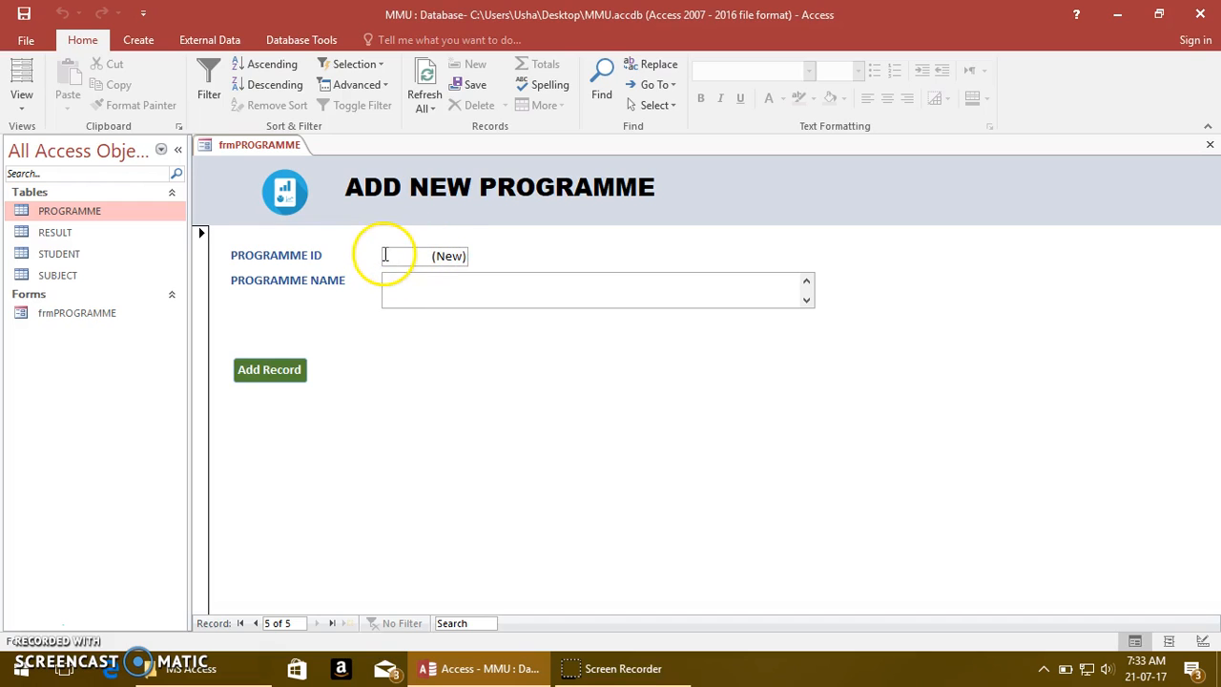
Return to Design View and make the Prog_ID text box read-only with Enabled set to No and Locked set to Yes
click(25, 109)
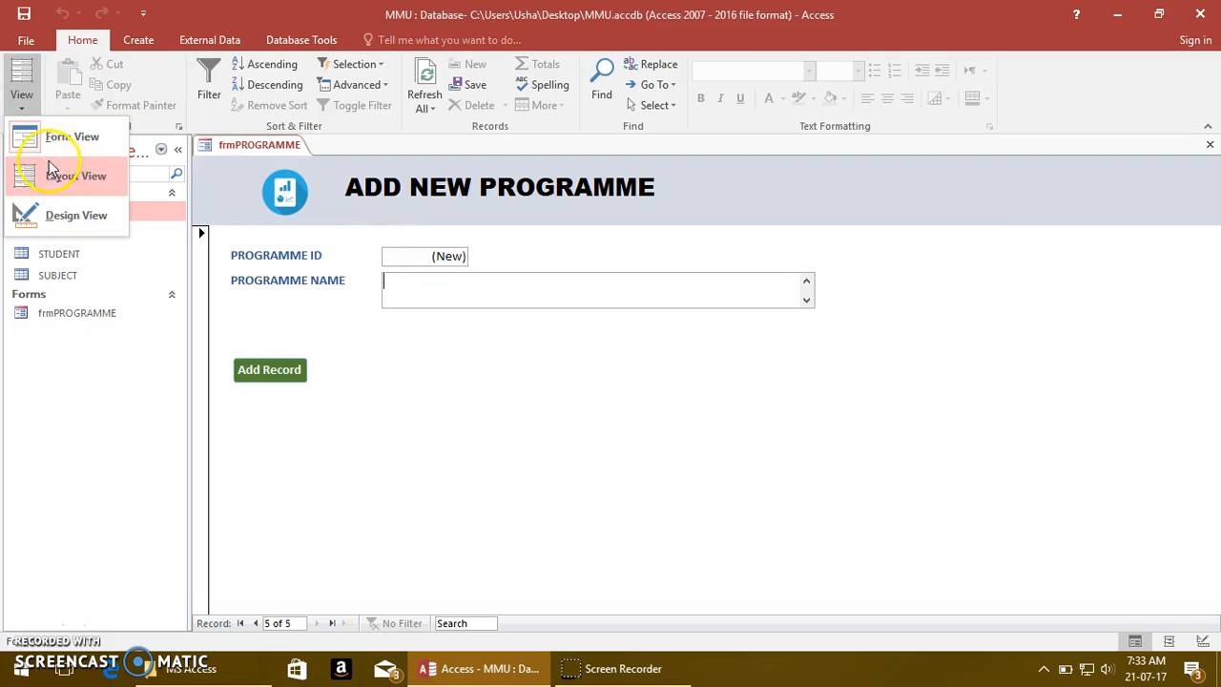
click(54, 211)
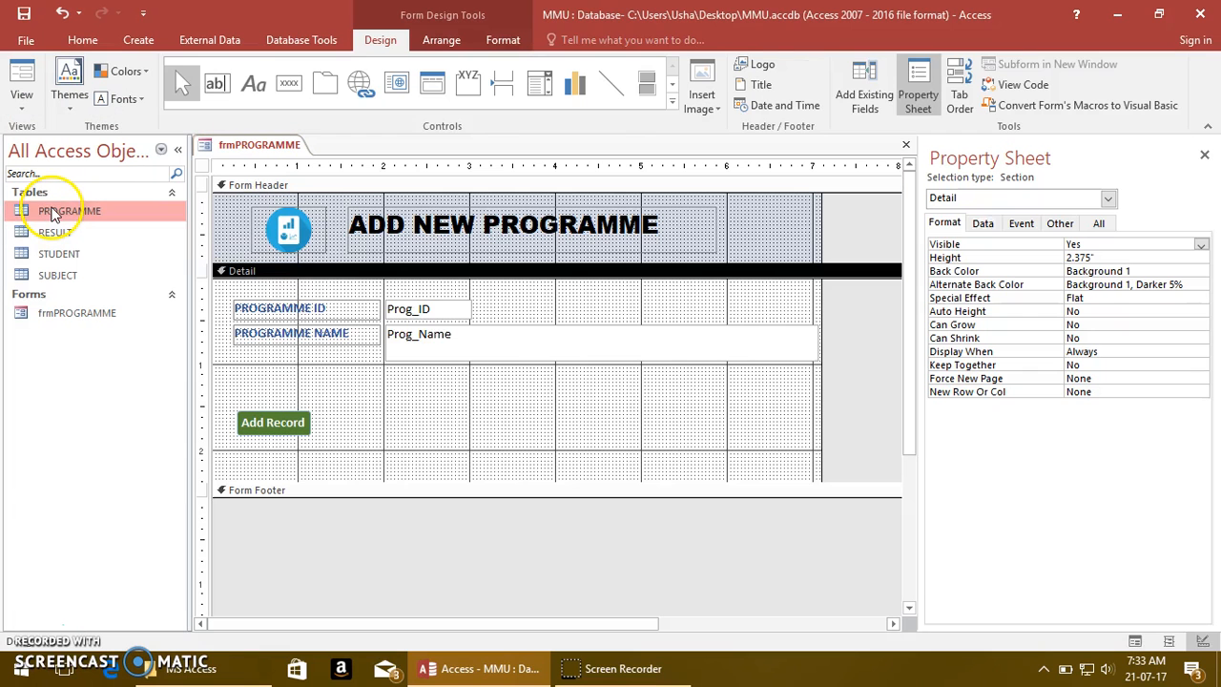
click(438, 313)
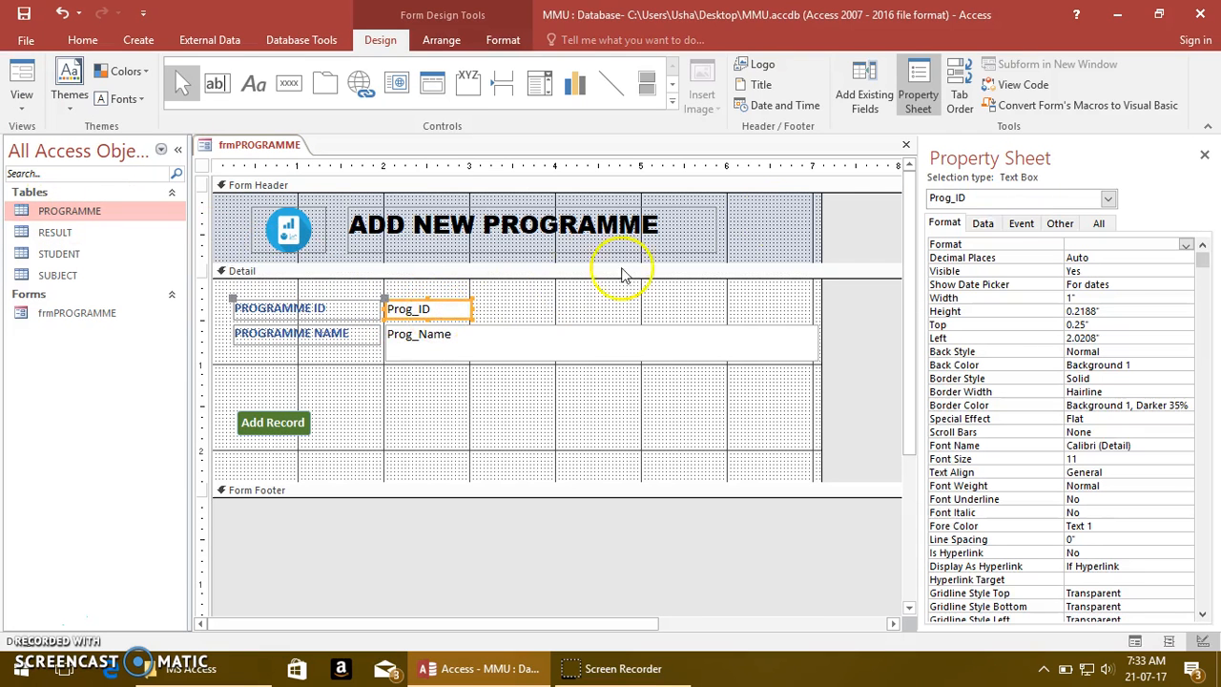
click(984, 225)
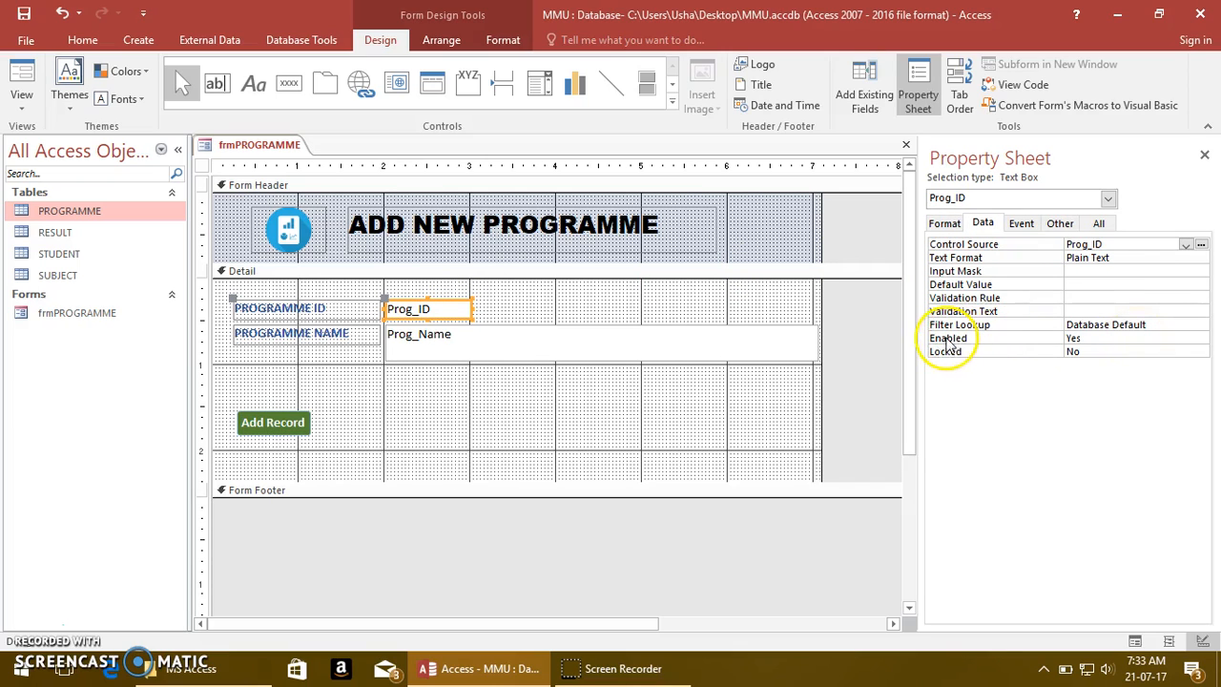
double_click(1089, 341)
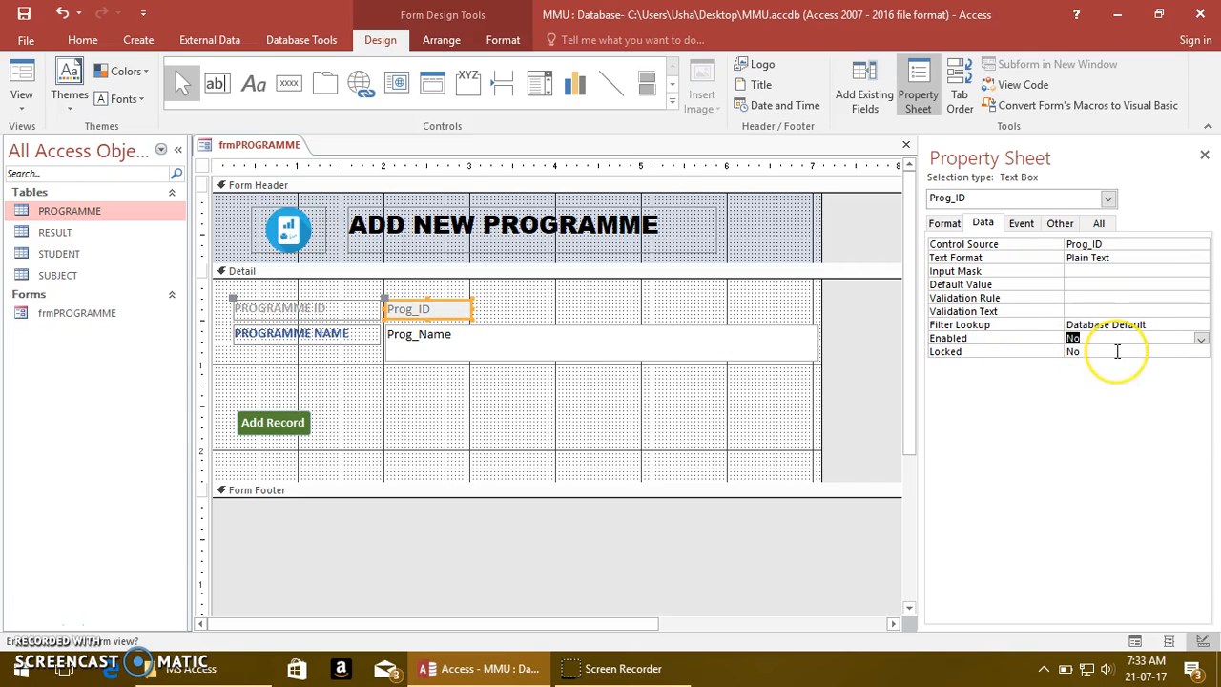
double_click(1117, 351)
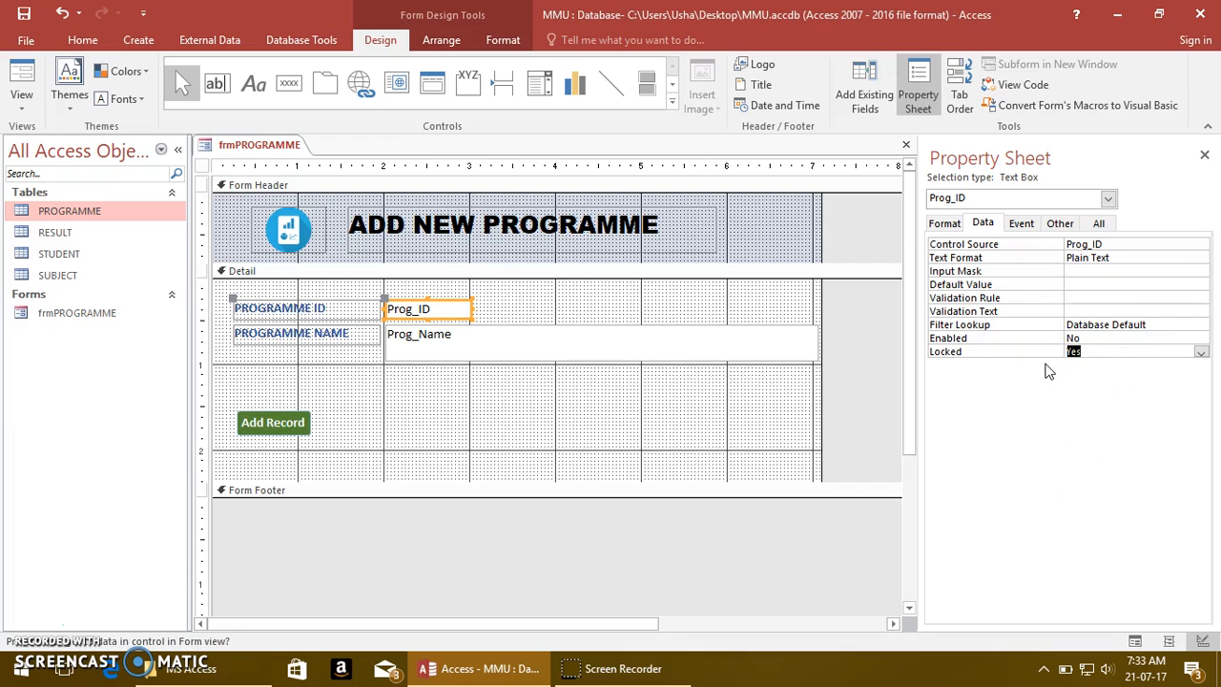
click(537, 430)
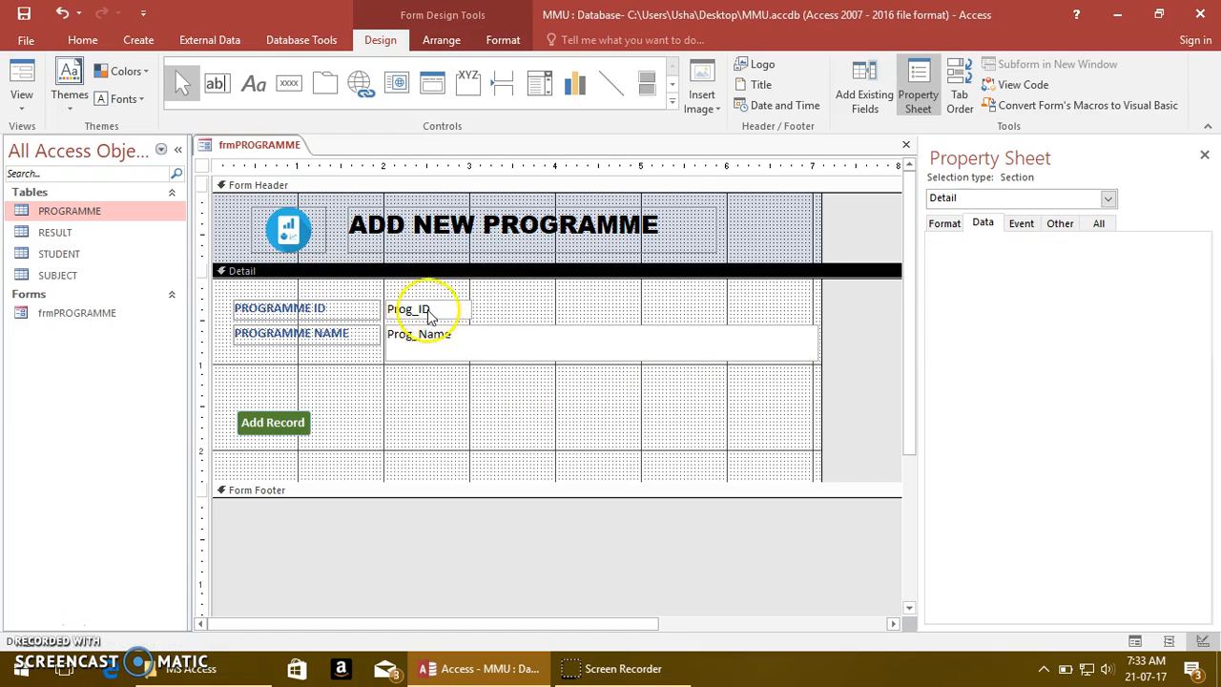